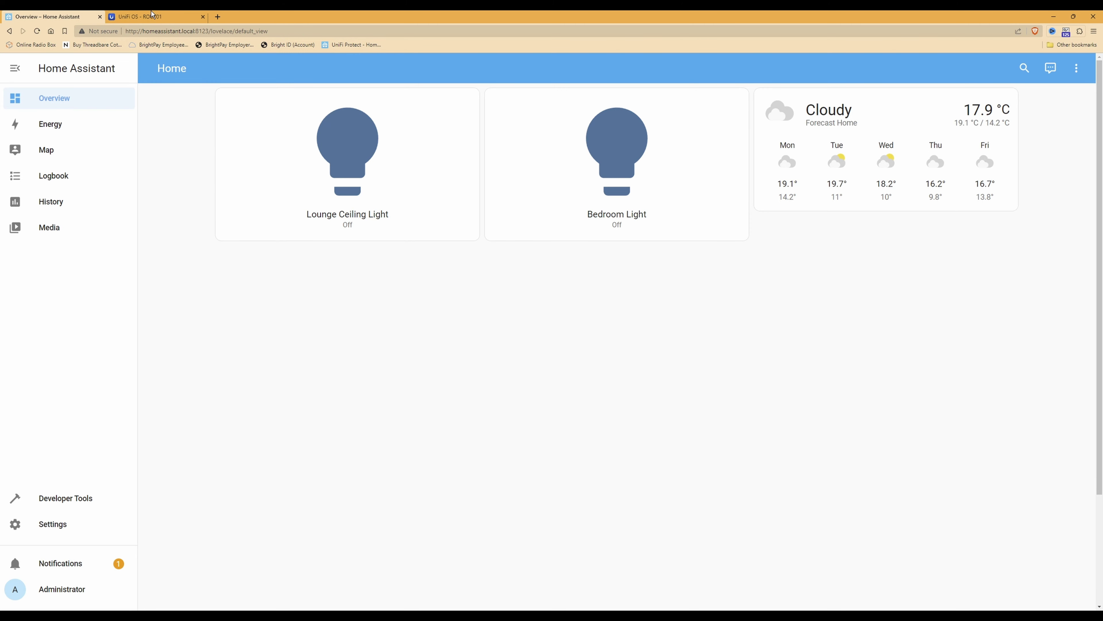
Switch to the UniFi OS - ROUT01 console and launch the Protect application
{"action": "left_click", "coordinate": [152, 16]}
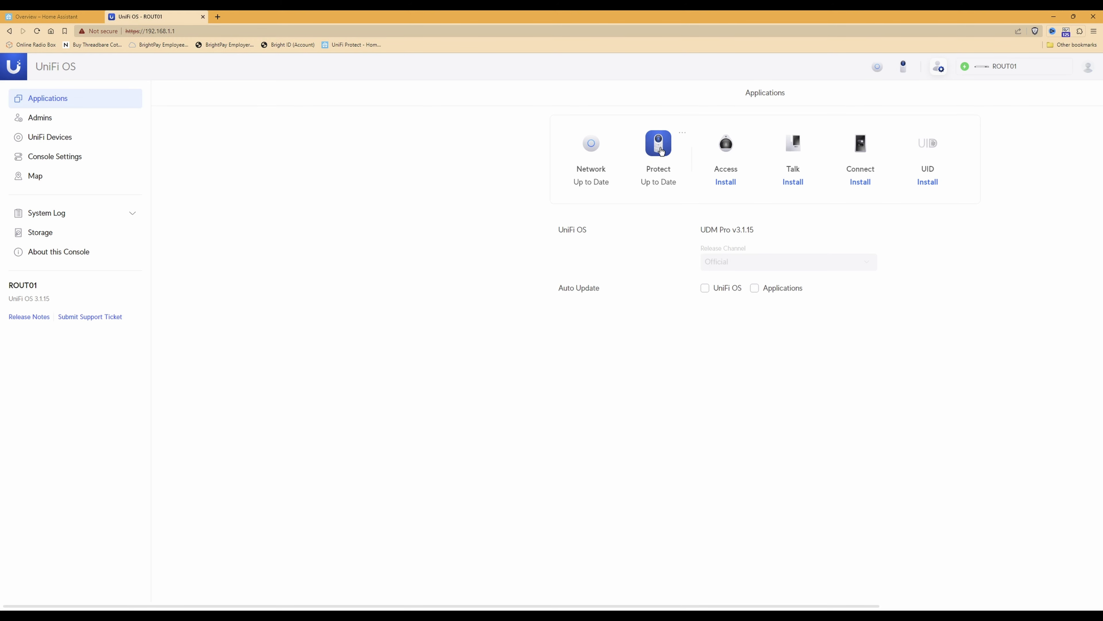
{"action": "left_click", "coordinate": [659, 145]}
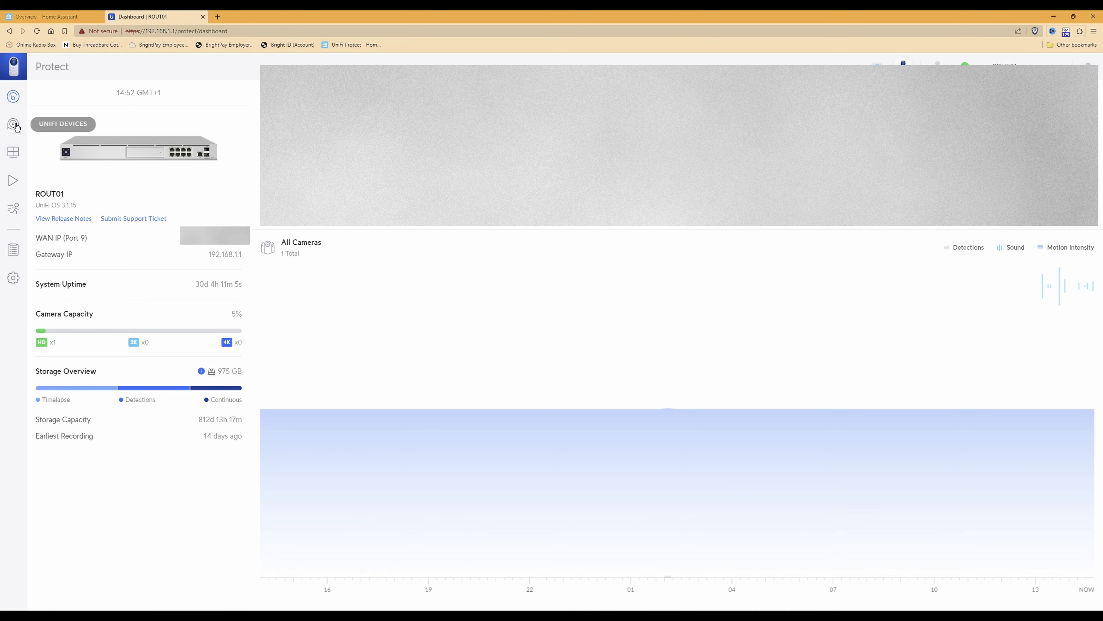
Show the UniFi Devices list and open the DBEL01 G4 Doorbell's overview
{"action": "left_click", "coordinate": [15, 125]}
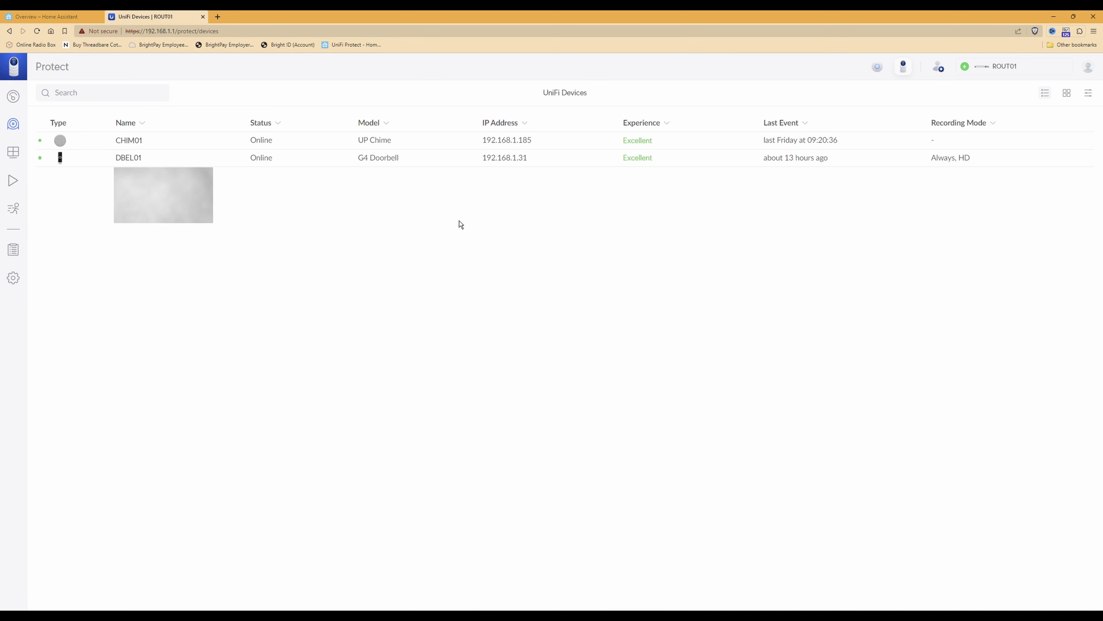
{"action": "mouse_move", "coordinate": [373, 160]}
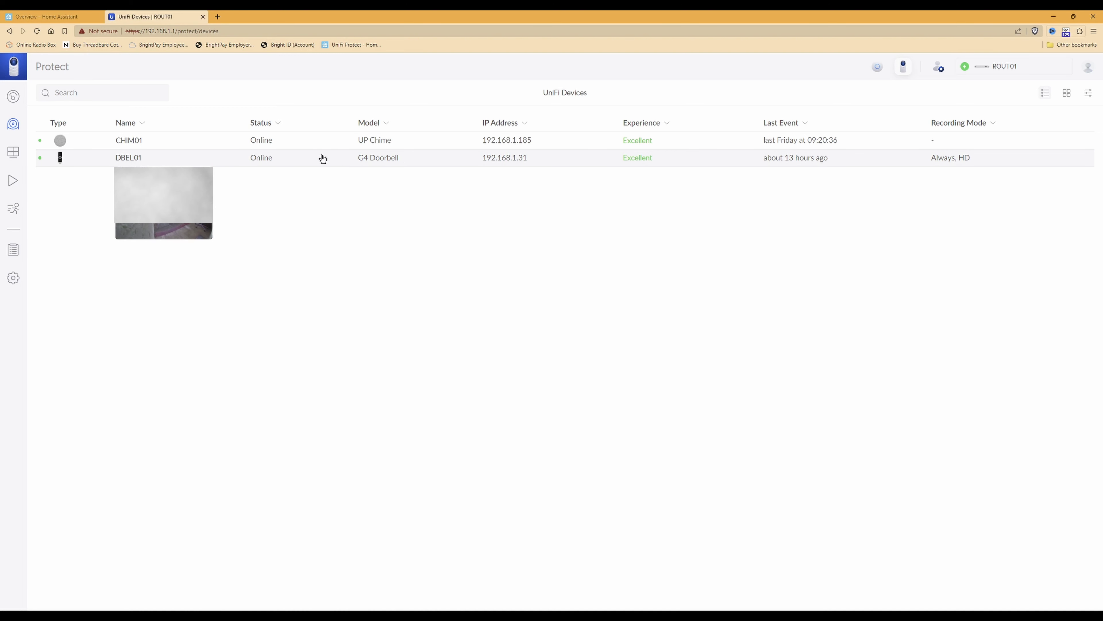
{"action": "mouse_move", "coordinate": [124, 158]}
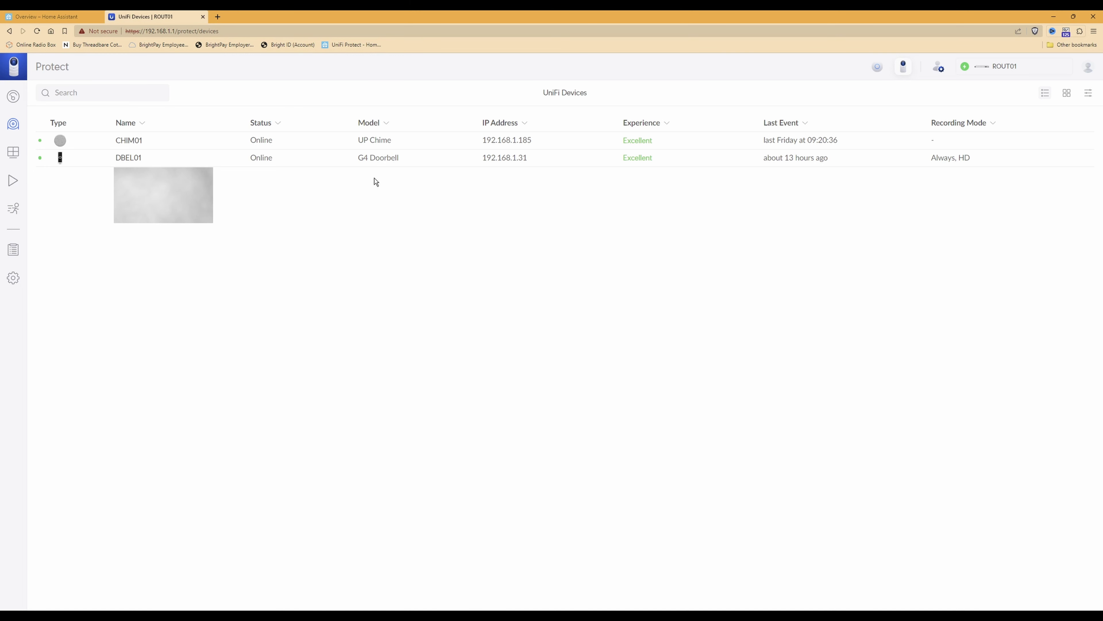
{"action": "left_click", "coordinate": [375, 162]}
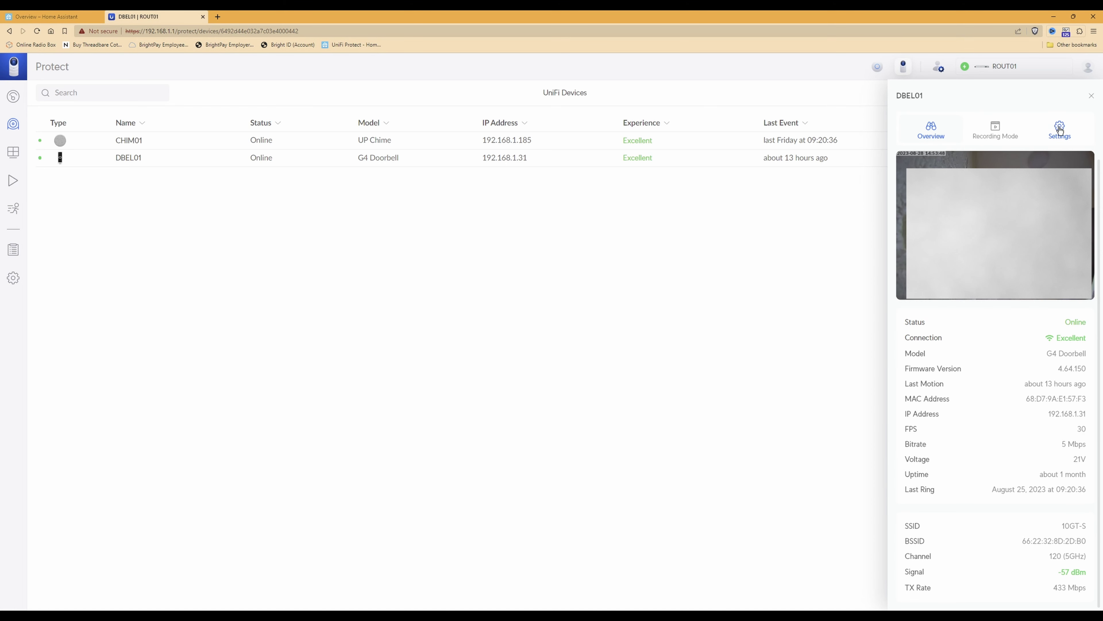
In DBEL01's Settings, expand Advanced to reveal the High (1600x1200) RTSPS stream link
{"action": "left_click", "coordinate": [1061, 127]}
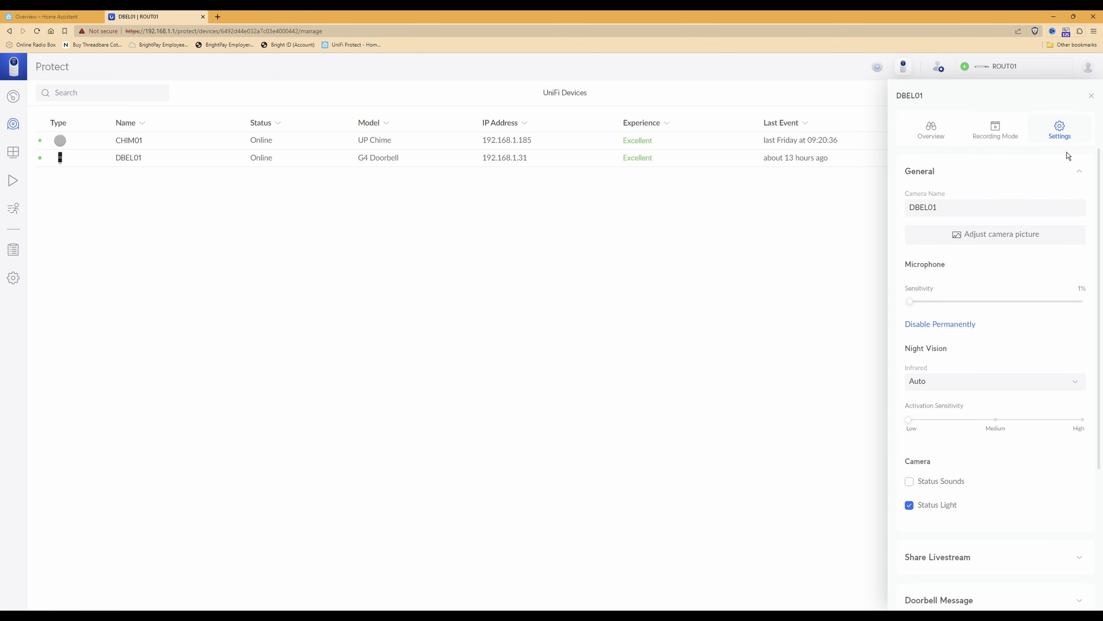
{"action": "scroll", "coordinate": [1049, 252], "scroll_direction": "down", "scroll_amount": 5}
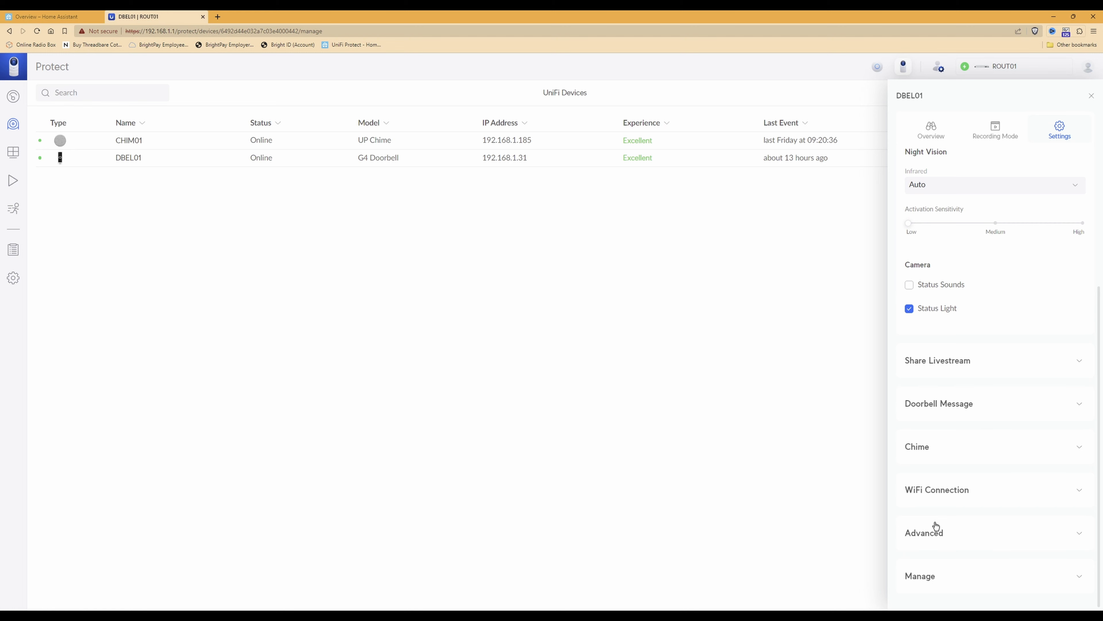
{"action": "left_click", "coordinate": [925, 533]}
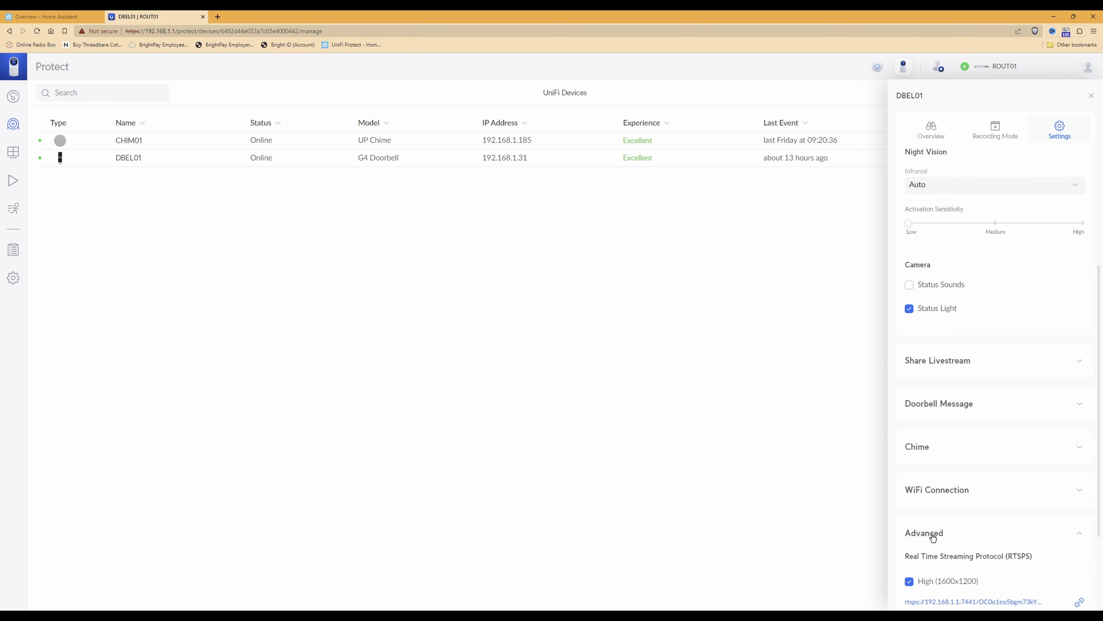
{"action": "scroll", "coordinate": [933, 537], "scroll_direction": "down", "scroll_amount": 1}
{"action": "scroll", "coordinate": [933, 537], "scroll_direction": "down", "scroll_amount": 2}
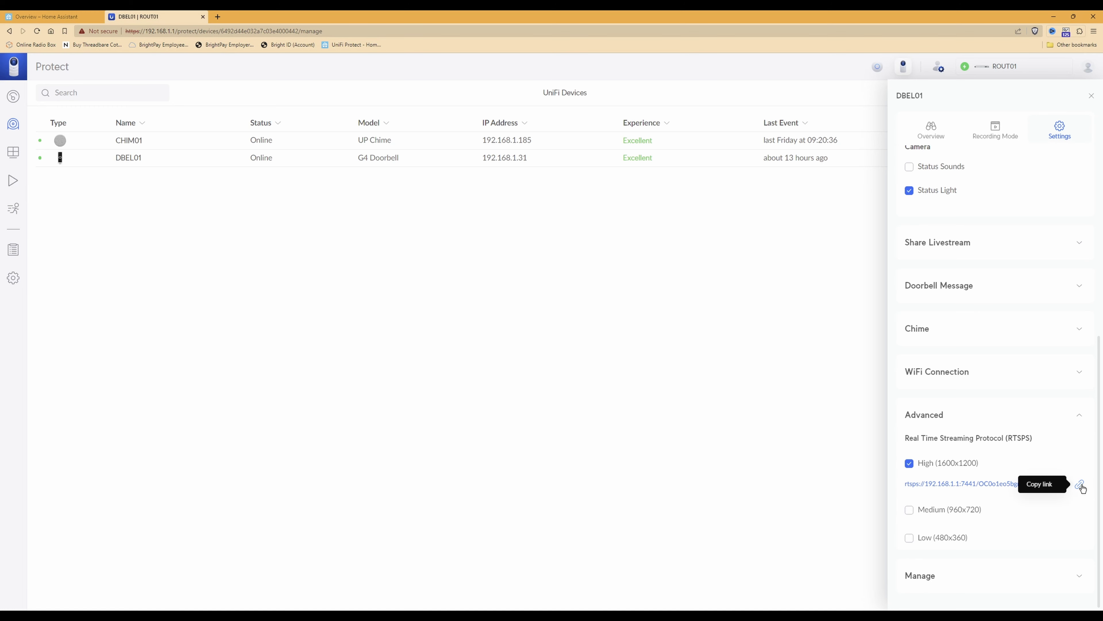
Copy the High (1600x1200) RTSPS link and close the DBEL01 settings panel
{"action": "left_click", "coordinate": [1080, 485]}
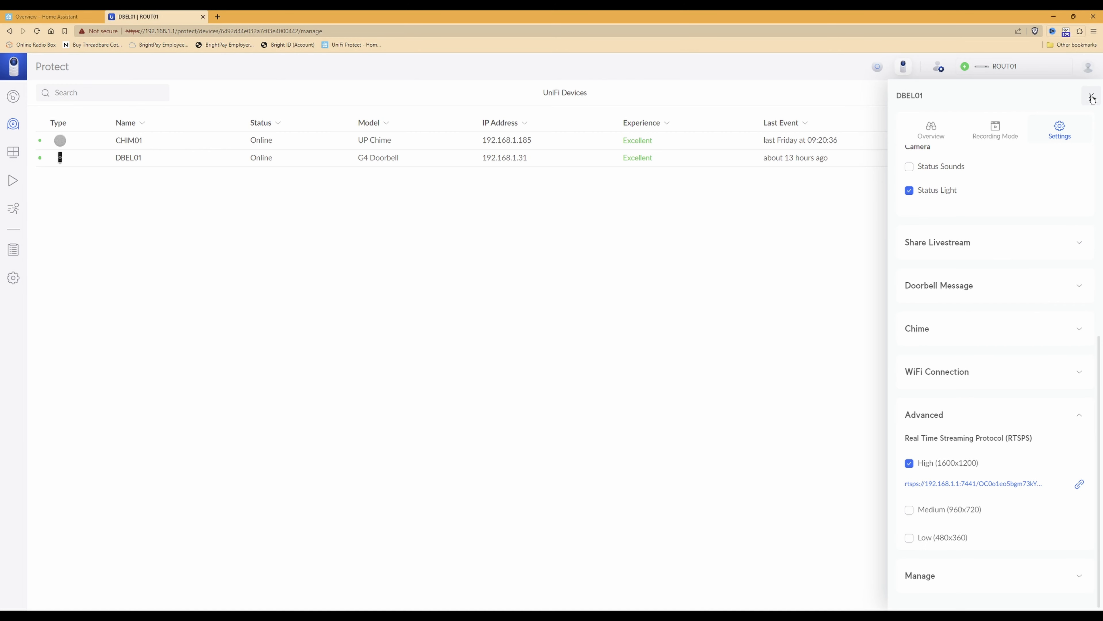
{"action": "left_click", "coordinate": [1092, 98]}
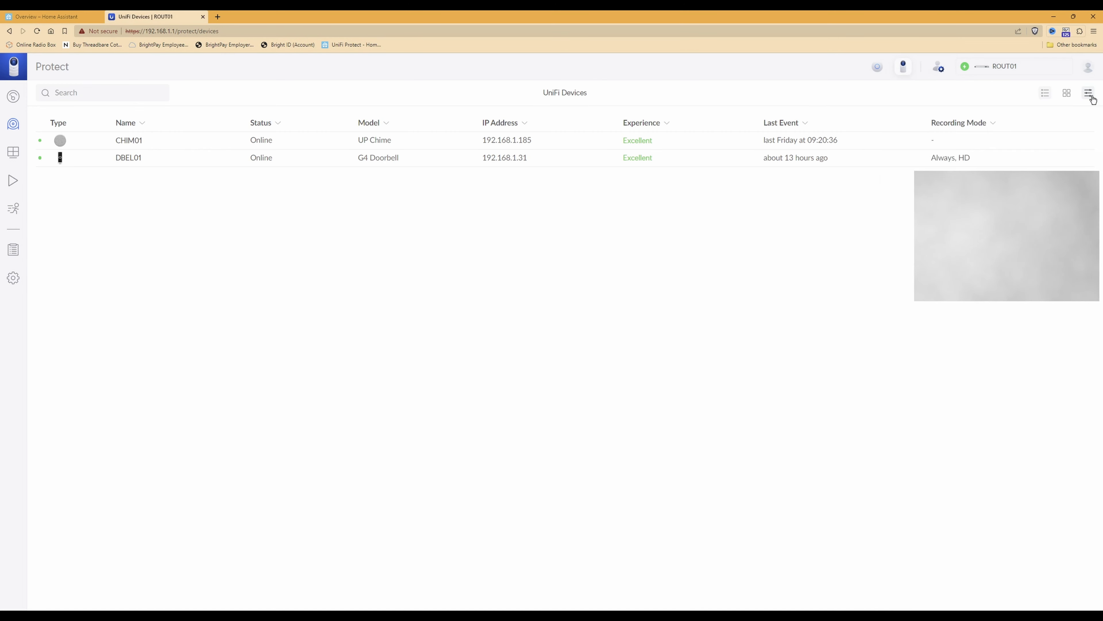
{"action": "left_click", "coordinate": [1087, 68]}
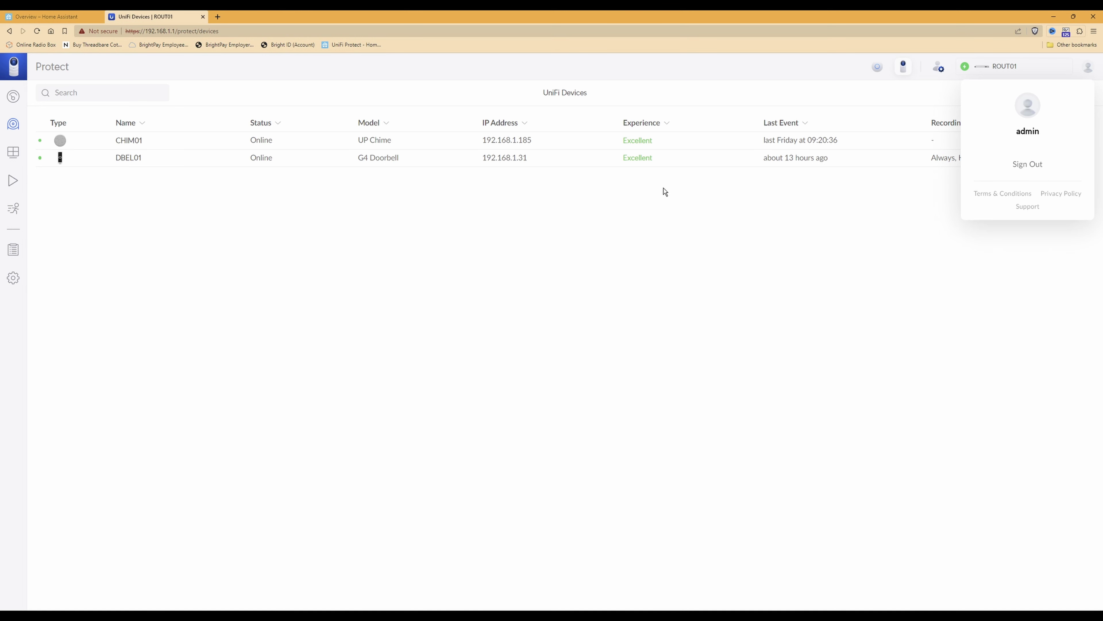
{"action": "left_click", "coordinate": [509, 239]}
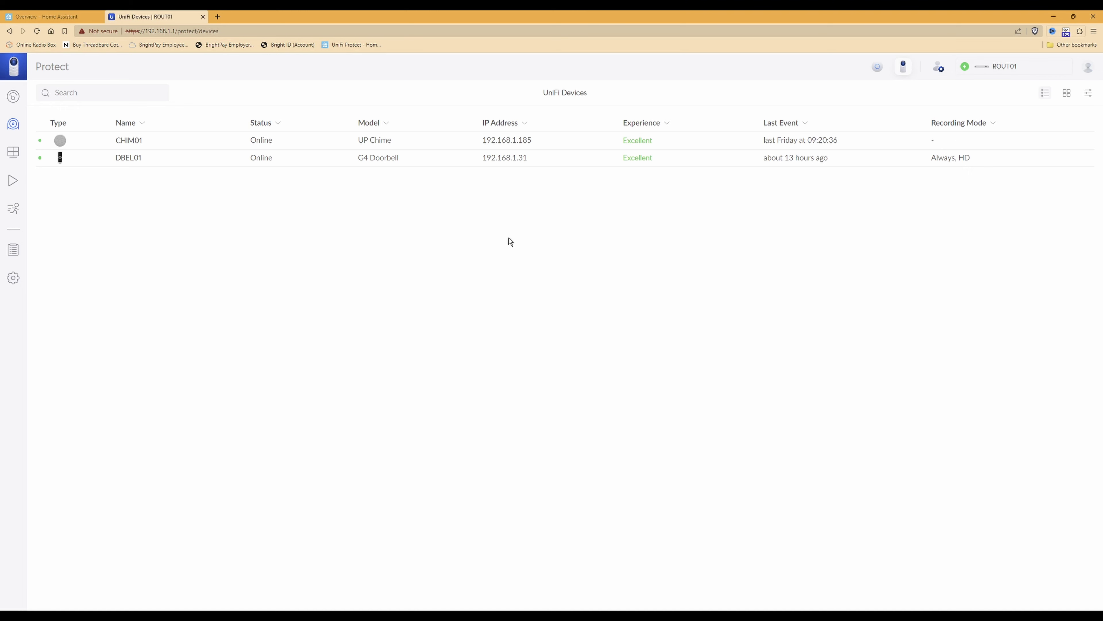
{"action": "mouse_move", "coordinate": [420, 165]}
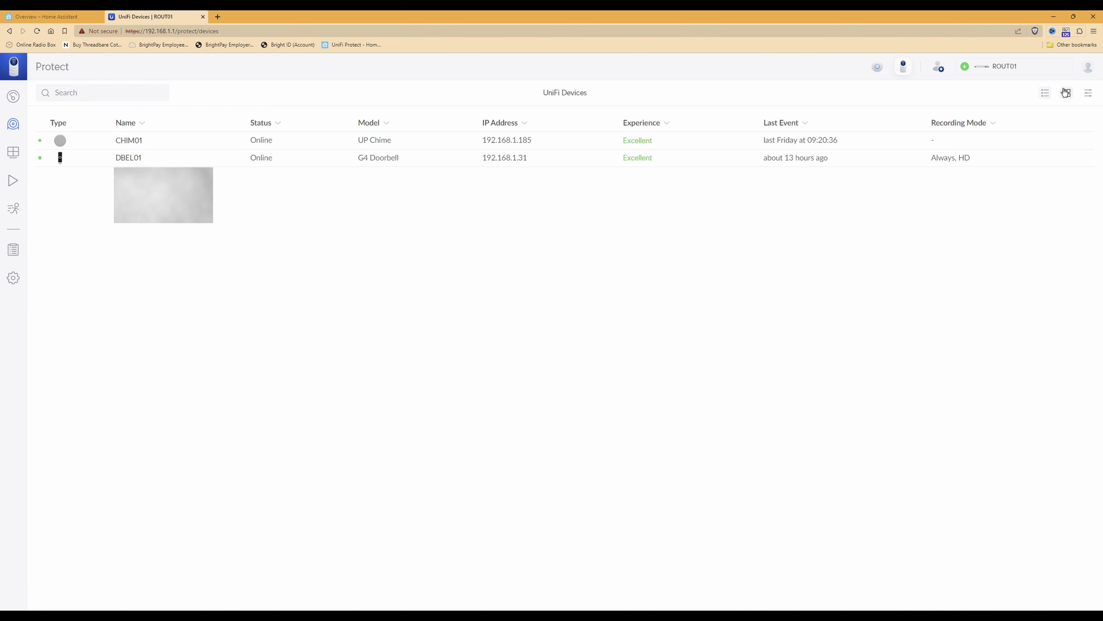
Sign out of the UniFi OS console and close its browser tab
{"action": "left_click", "coordinate": [1090, 68]}
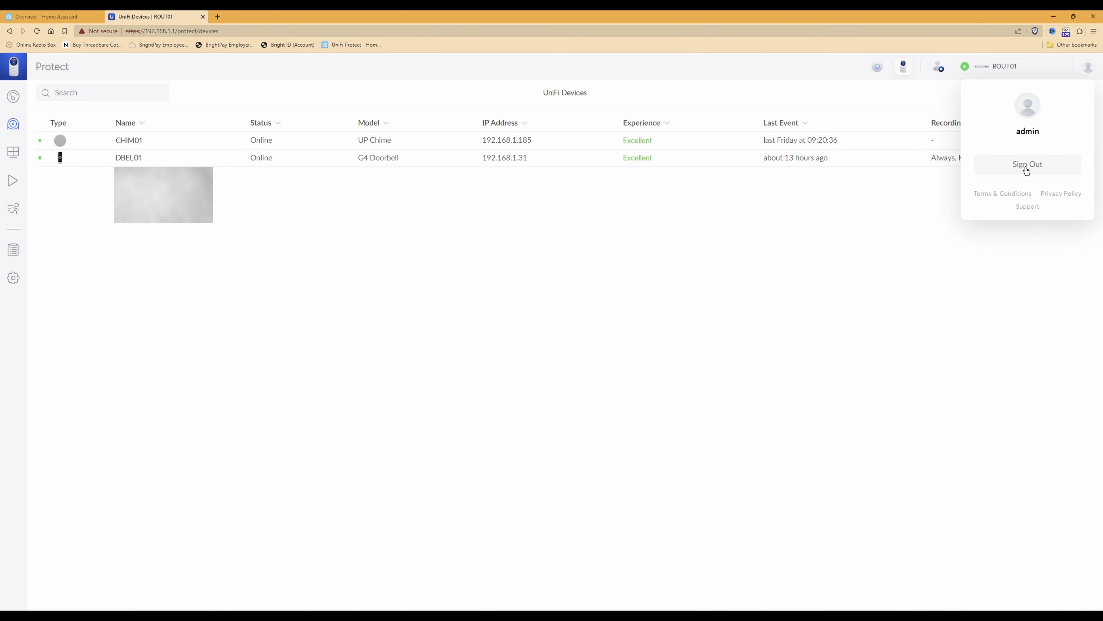
{"action": "left_click", "coordinate": [1026, 168]}
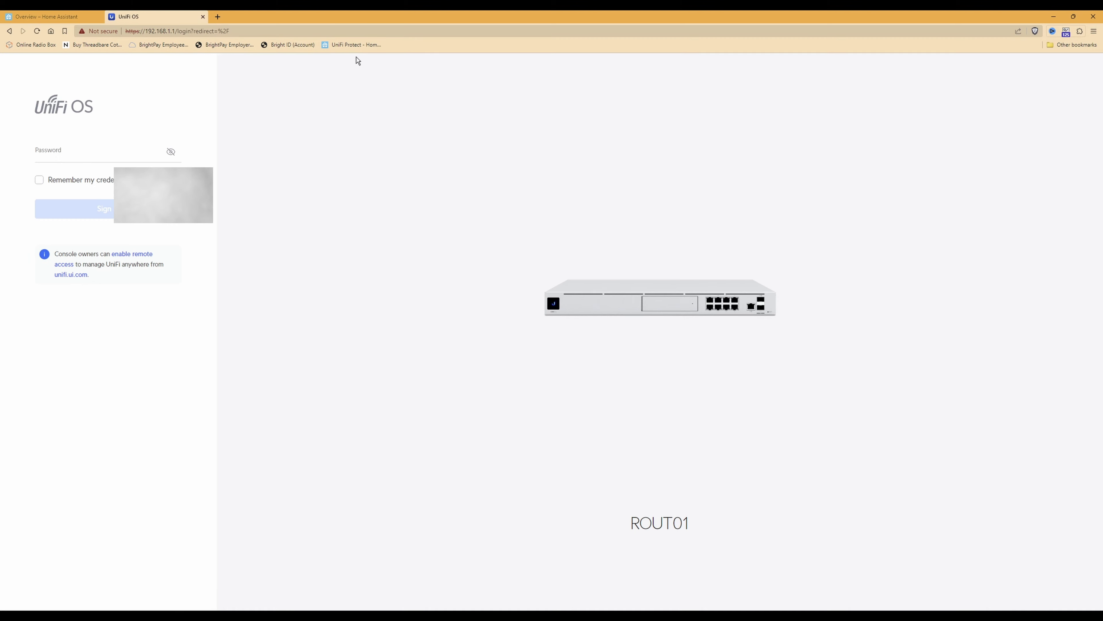
{"action": "left_click", "coordinate": [203, 17]}
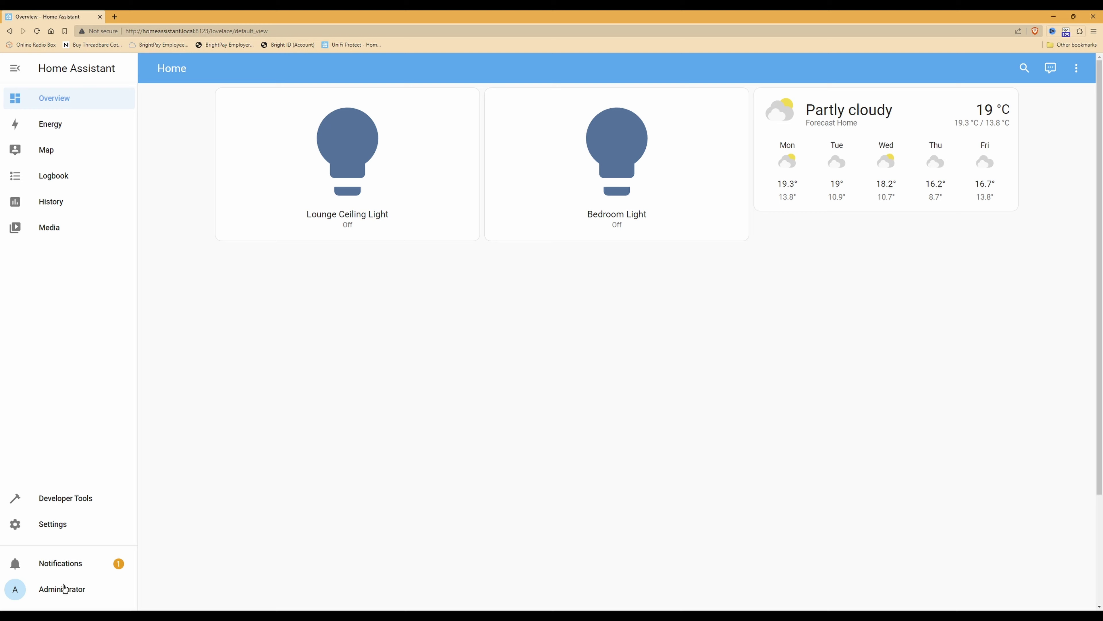
Follow the 'New devices discovered' notification's Check it out link to the integrations page
{"action": "left_click", "coordinate": [68, 564]}
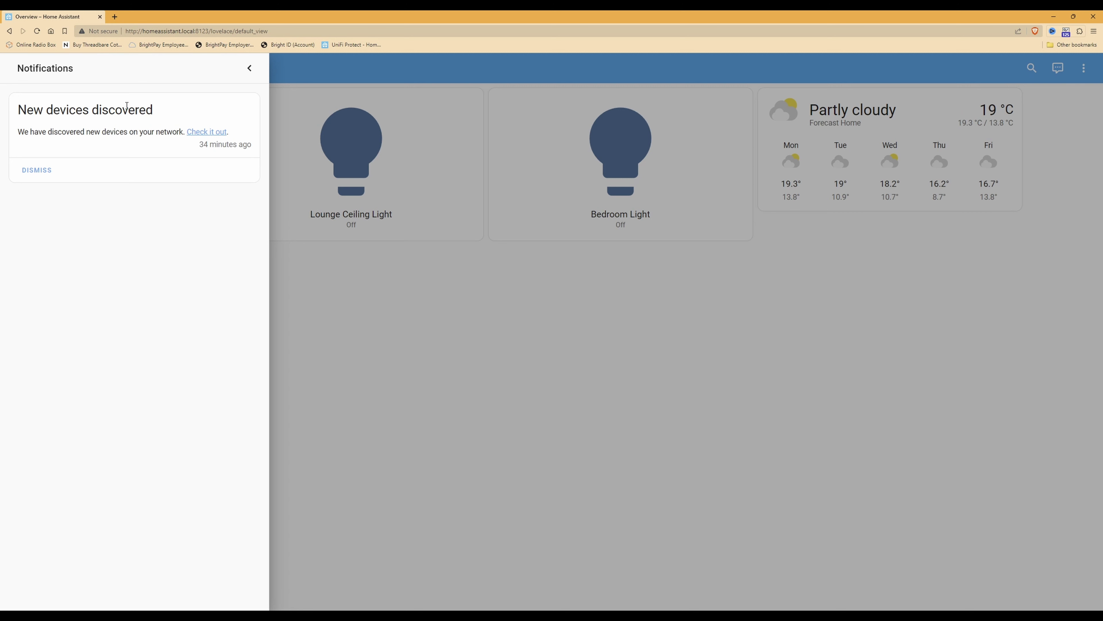
{"action": "left_click", "coordinate": [212, 134]}
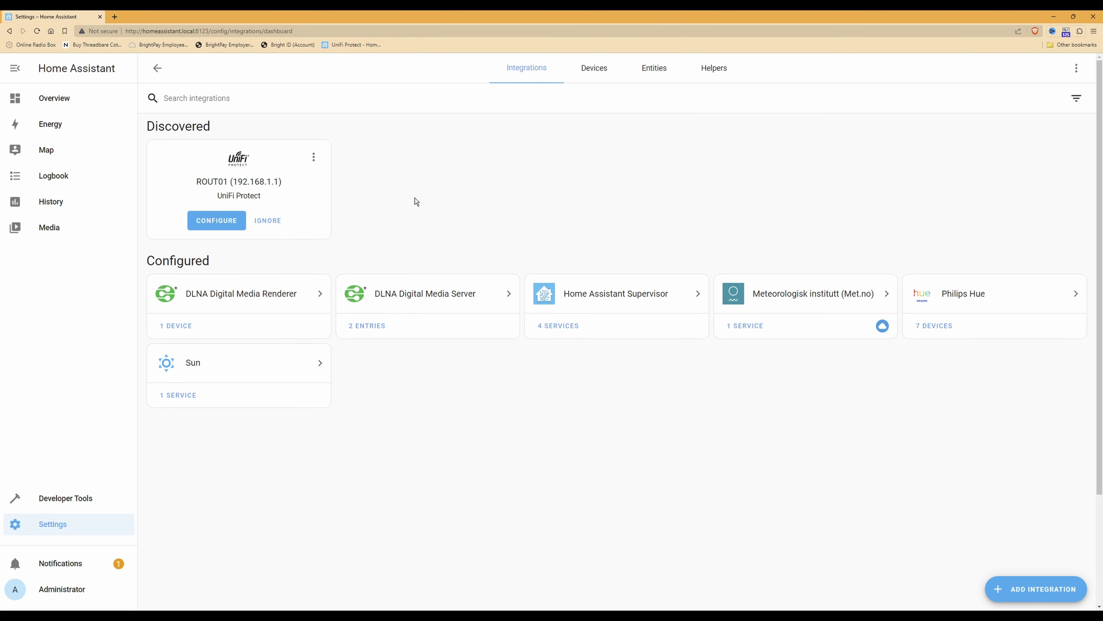
Configure the discovered UniFi Protect integration with the local account's username and pasted password
{"action": "left_click", "coordinate": [211, 222]}
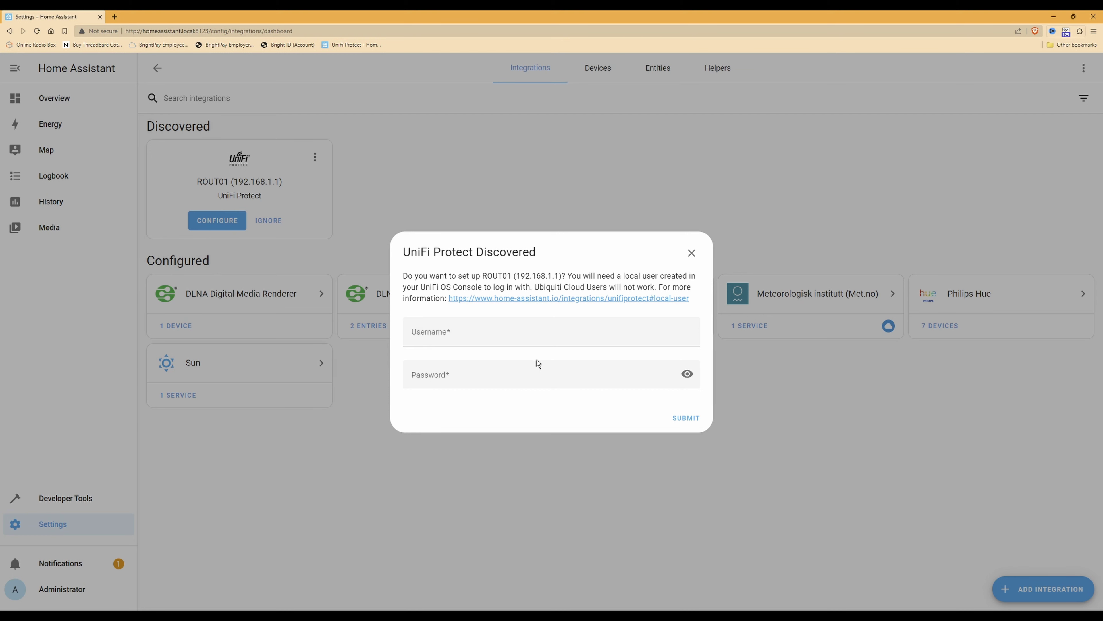
{"action": "left_click", "coordinate": [538, 339]}
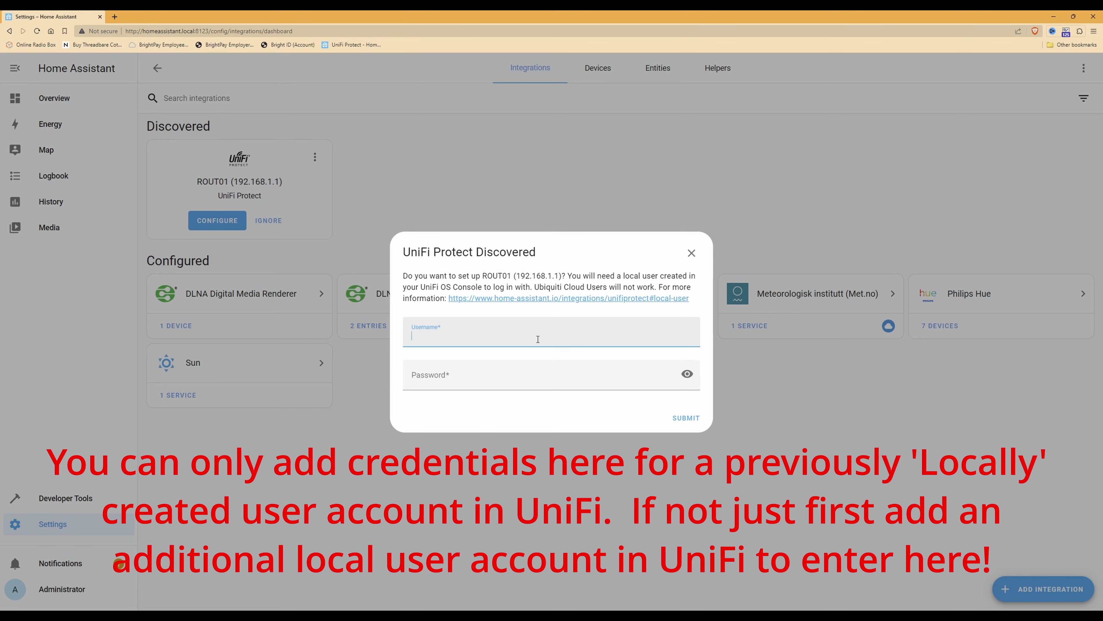
{"action": "type", "text": "admin"}
{"action": "key", "text": "Tab"}
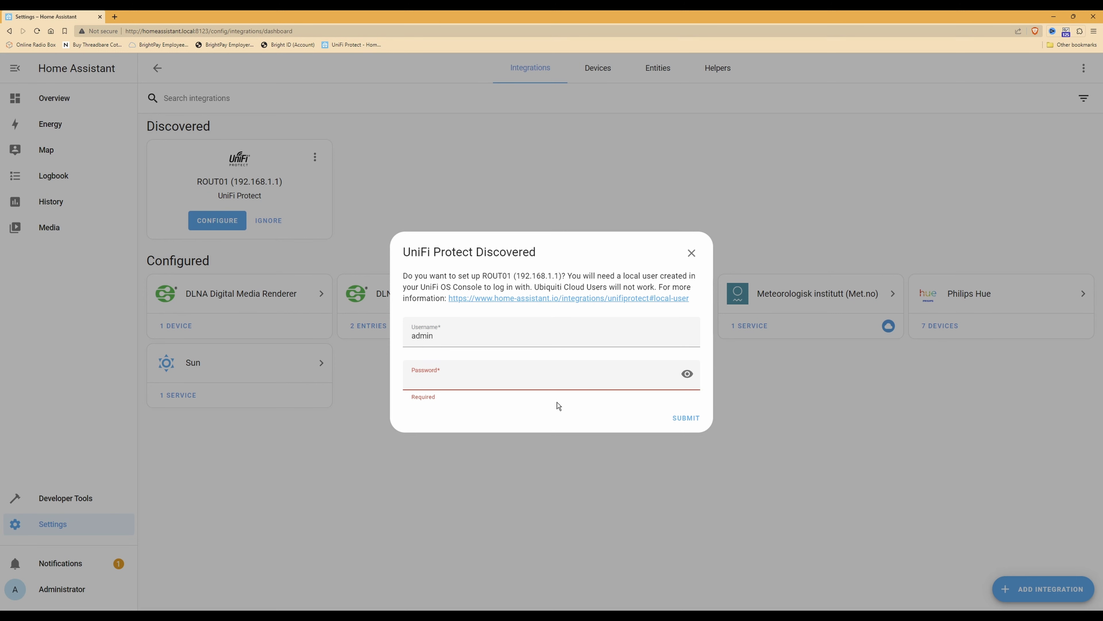
{"action": "key", "text": "ctrl+v"}
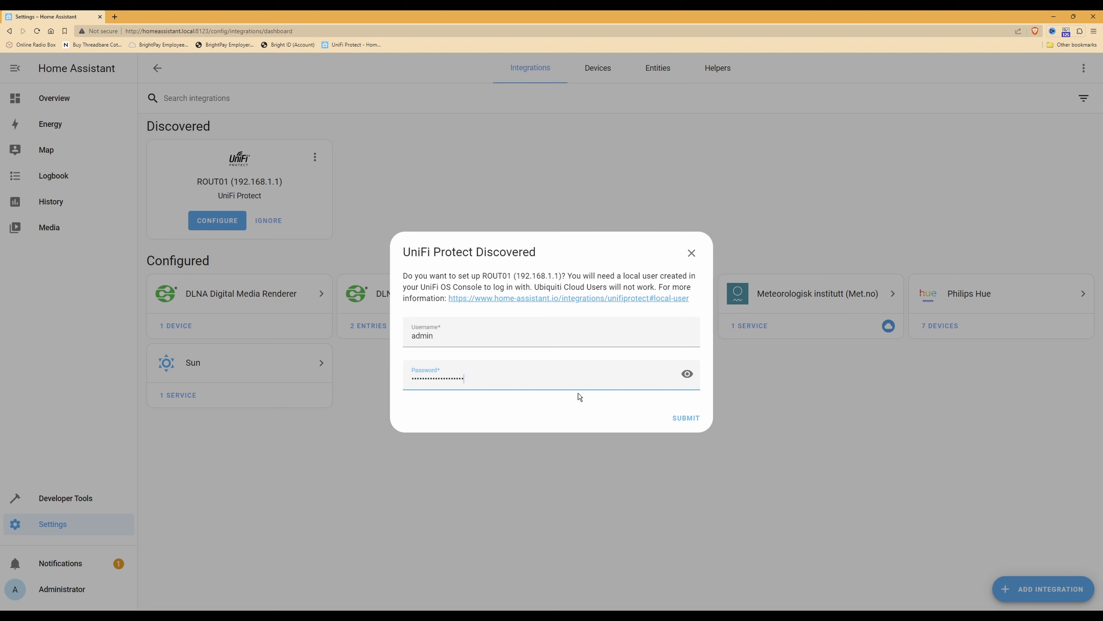
{"action": "left_click", "coordinate": [690, 418]}
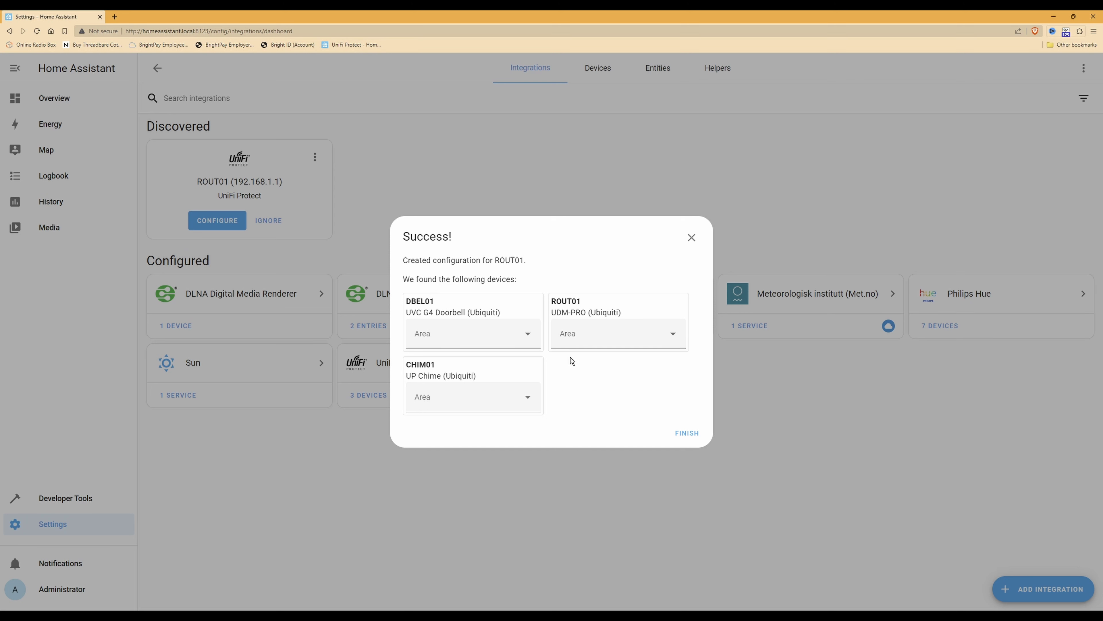
Leave DBEL01's area unassigned and finish the UniFi Protect success dialog
{"action": "left_click", "coordinate": [529, 336]}
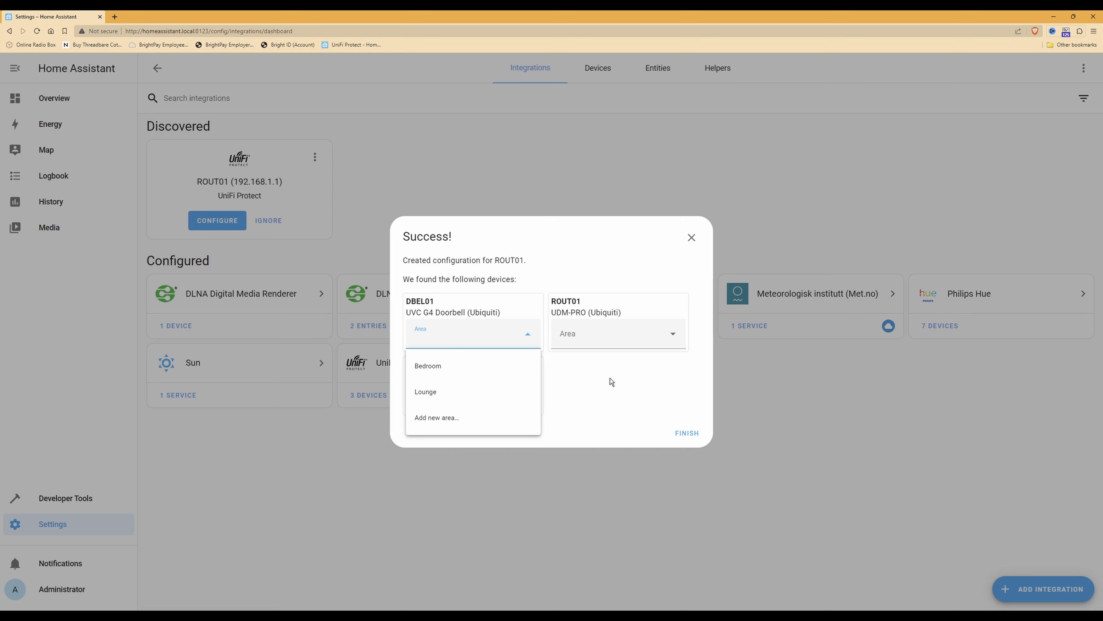
{"action": "key", "text": "Escape"}
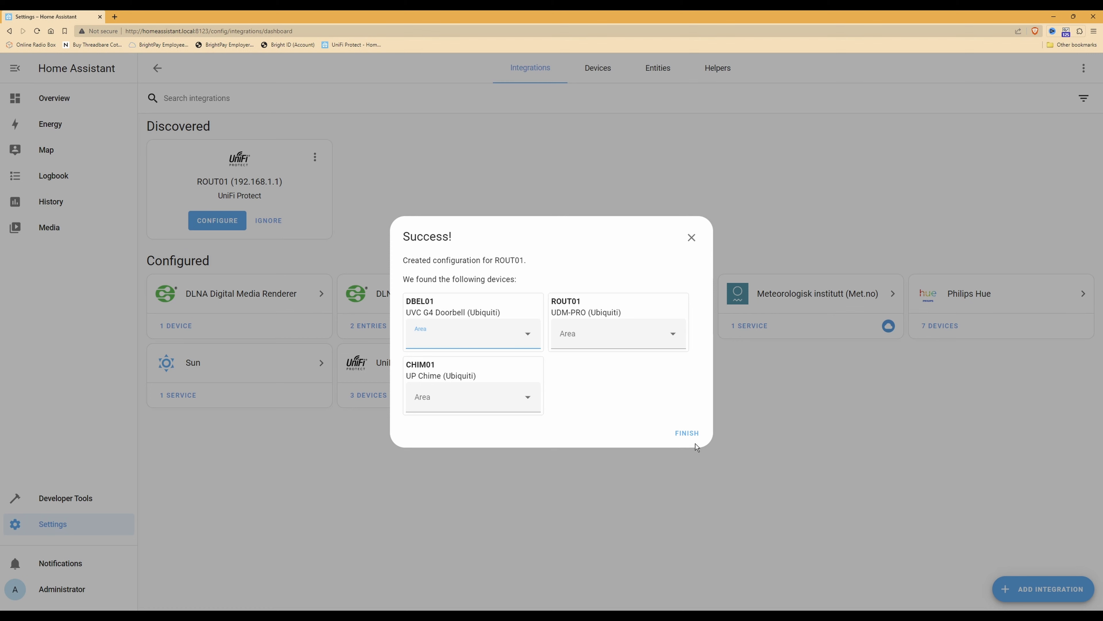
{"action": "left_click", "coordinate": [695, 435]}
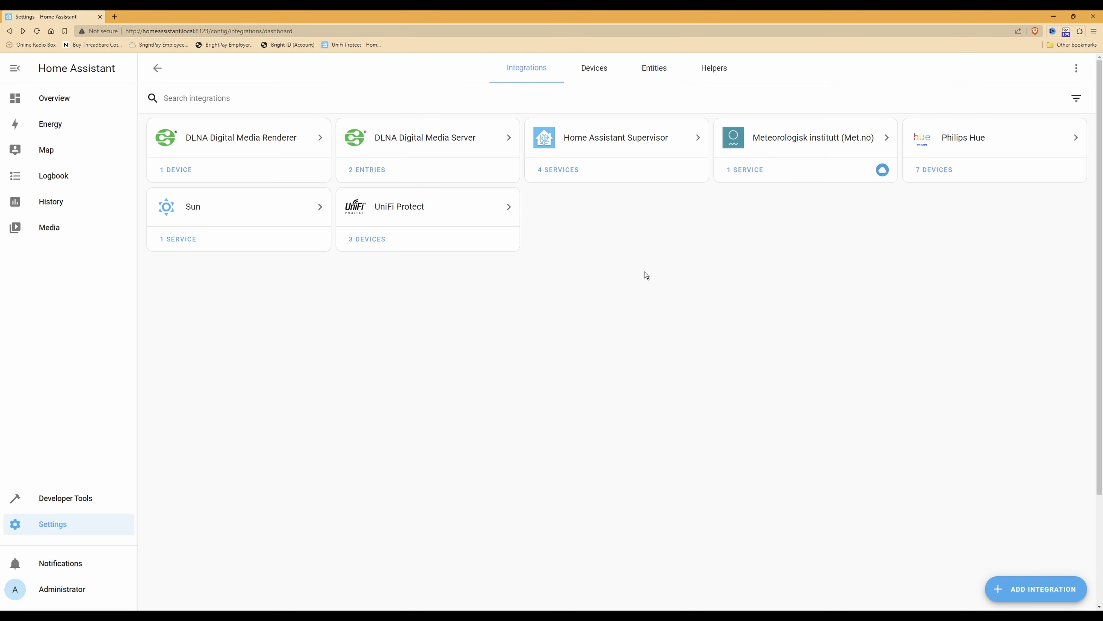
Delete the ROUT01 hub from the UniFi Protect integration and confirm the deletion
{"action": "left_click", "coordinate": [453, 215]}
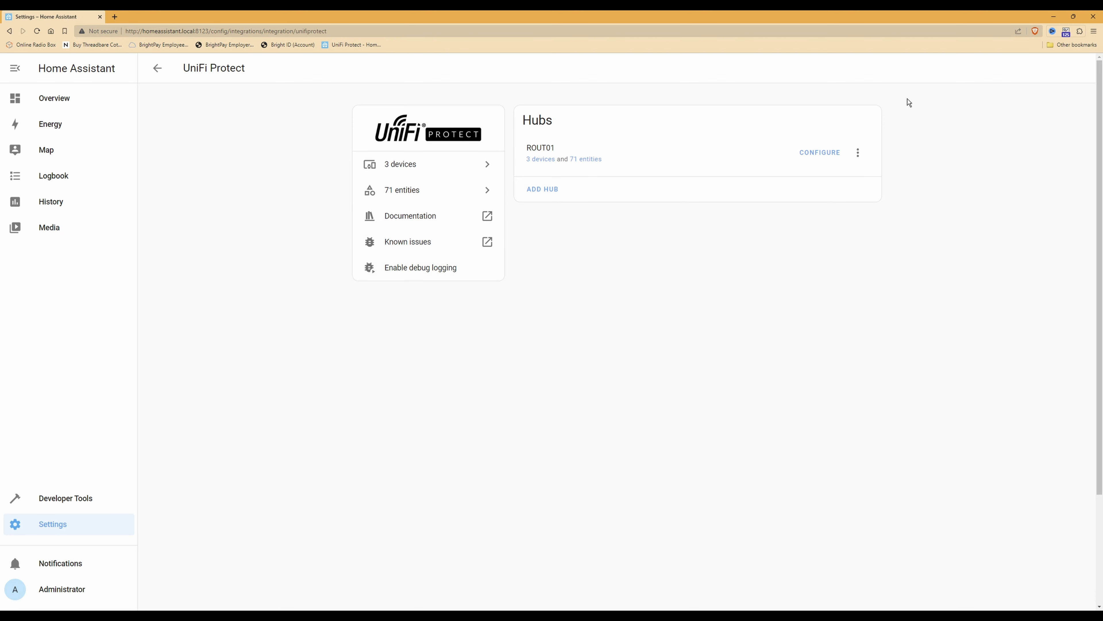
{"action": "left_click", "coordinate": [854, 158]}
{"action": "left_click", "coordinate": [882, 314]}
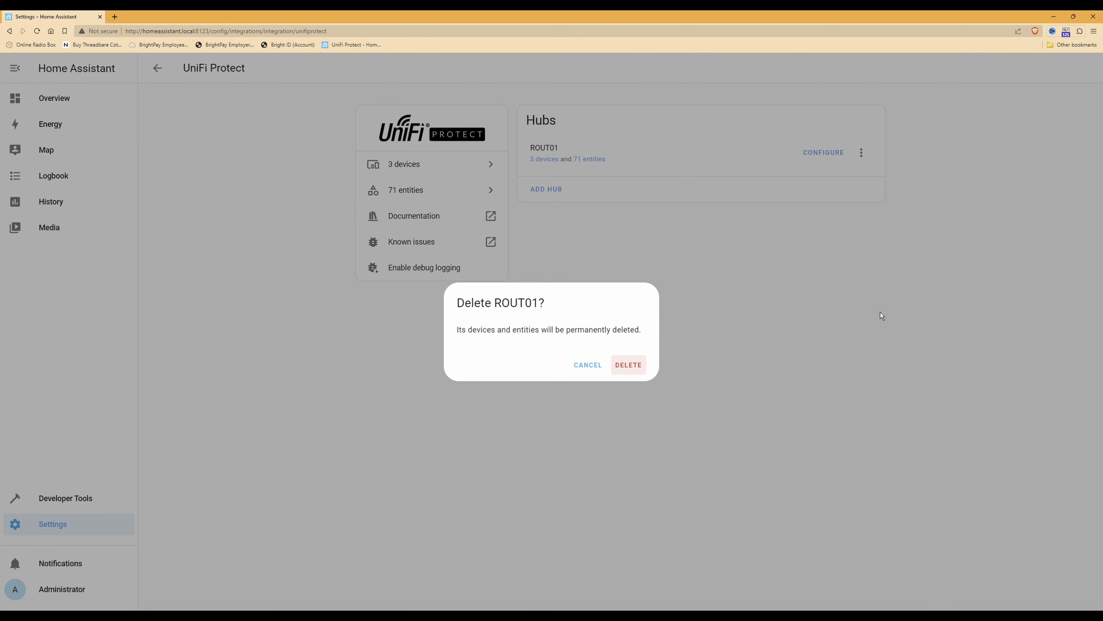
{"action": "left_click", "coordinate": [631, 365]}
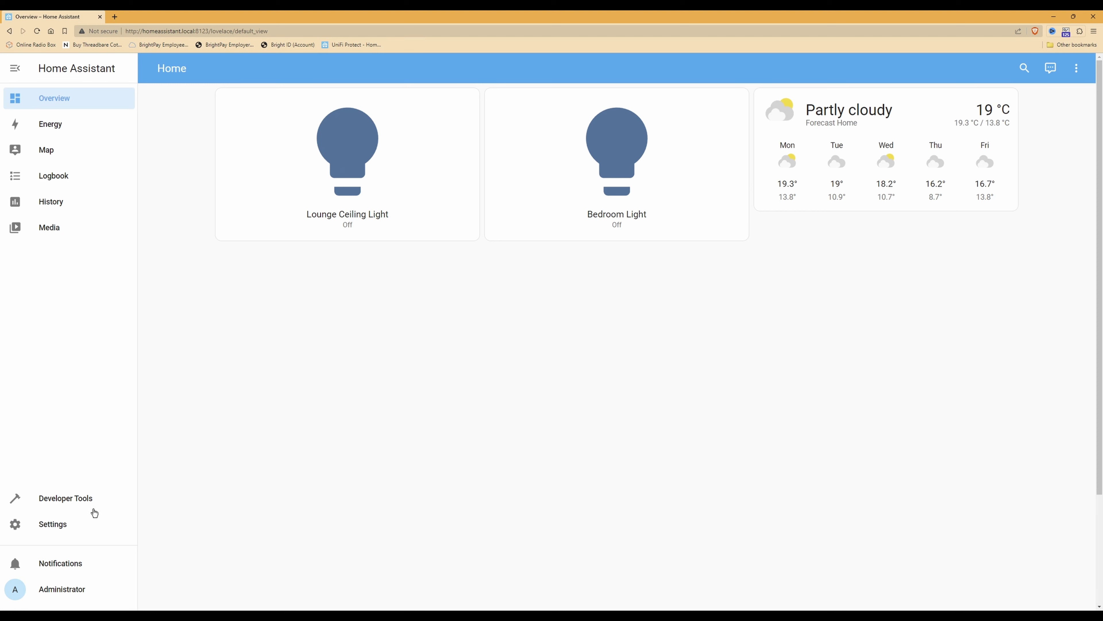
From Settings > Devices & Services, start adding a new integration
{"action": "left_click", "coordinate": [48, 524]}
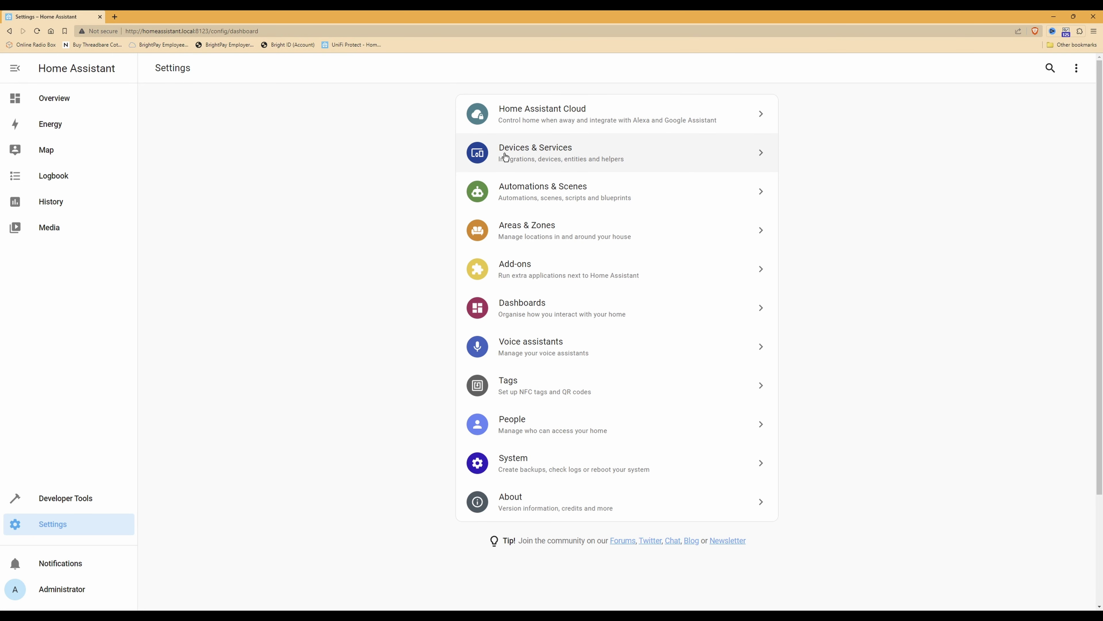
{"action": "left_click", "coordinate": [544, 154]}
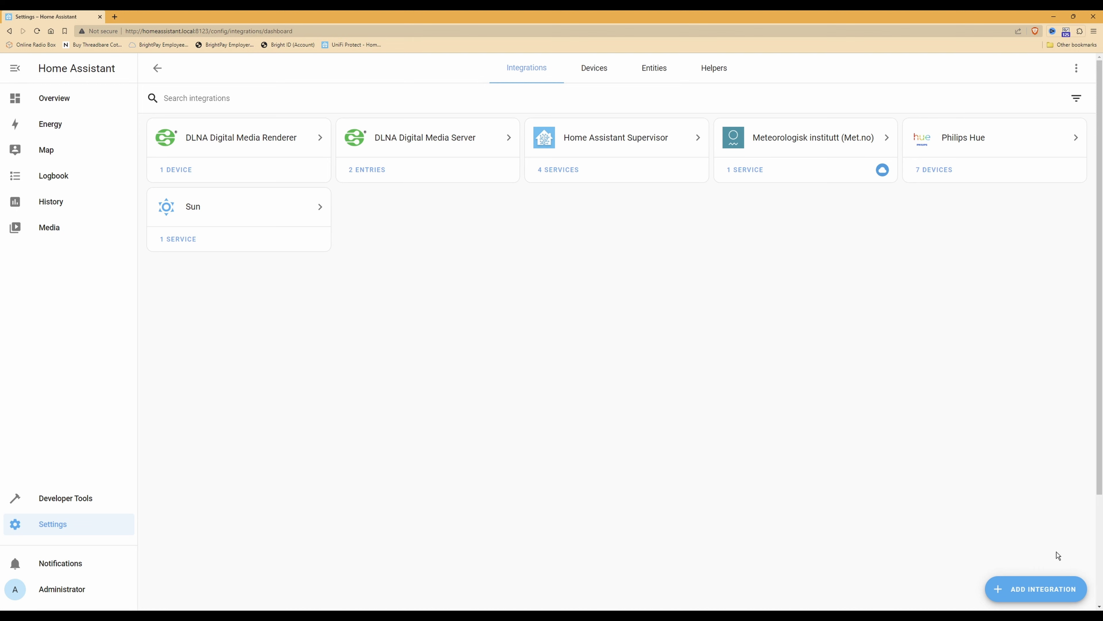
{"action": "left_click", "coordinate": [1033, 591]}
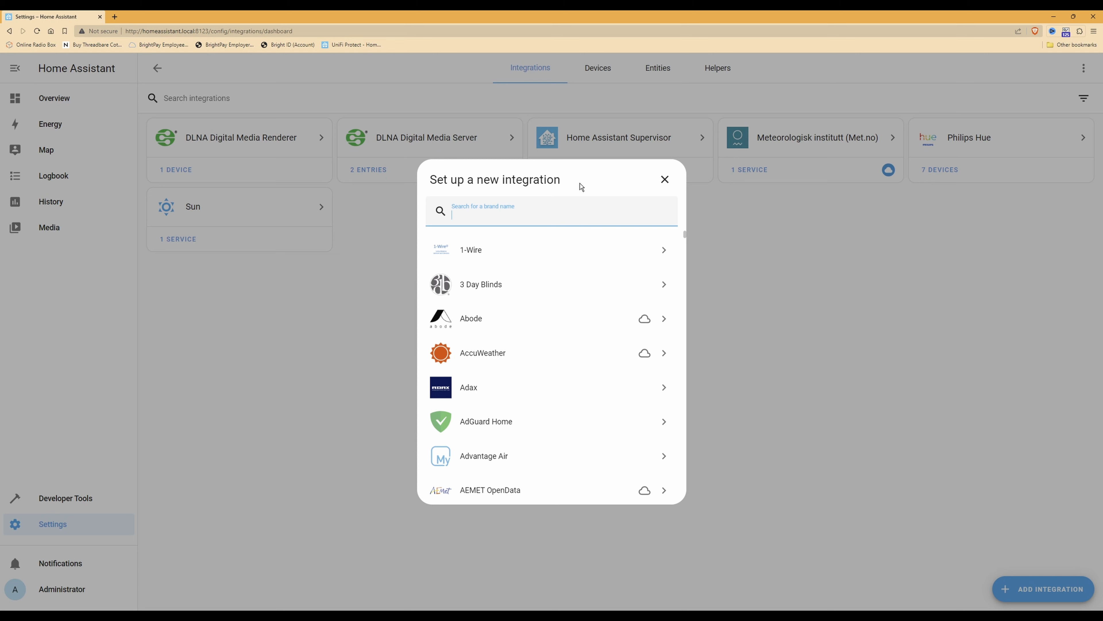
Search for 'Unifi Protect' and choose UniFi Protect under the Ubiquiti brand
{"action": "type", "text": "Unin"}
{"action": "key", "text": "BackSpace"}
{"action": "type", "text": "fi Protect"}
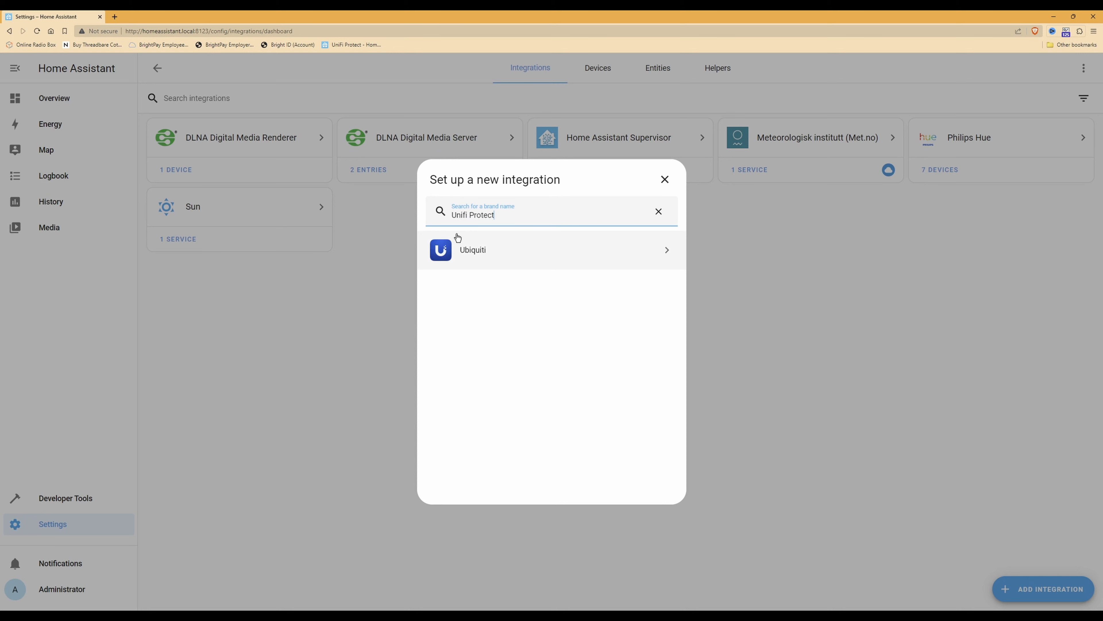
{"action": "left_click", "coordinate": [466, 257]}
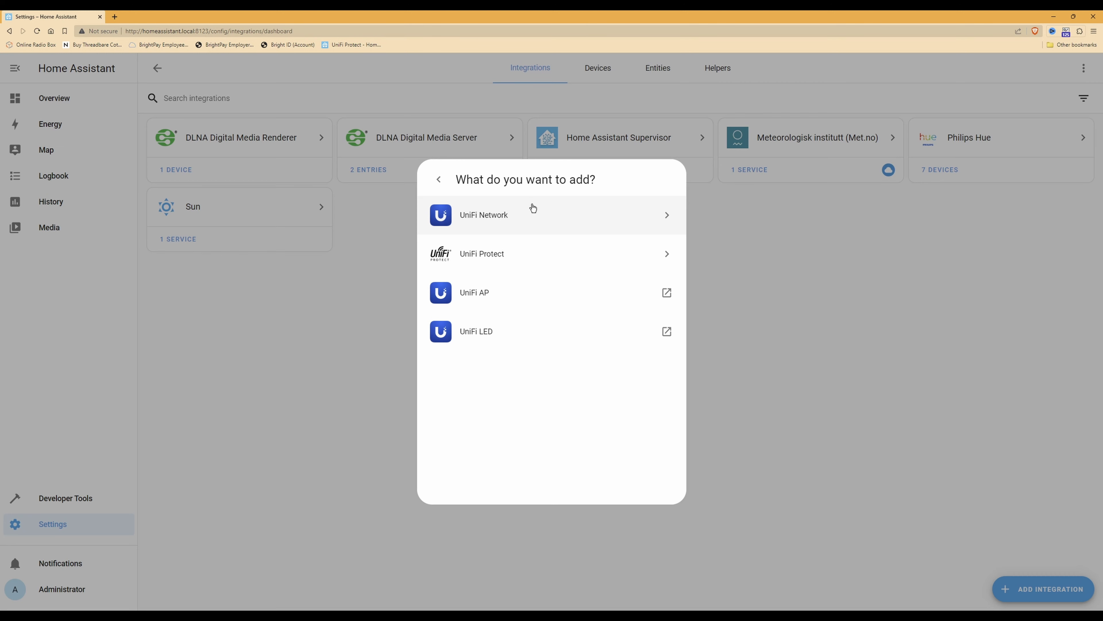
{"action": "left_click", "coordinate": [489, 257]}
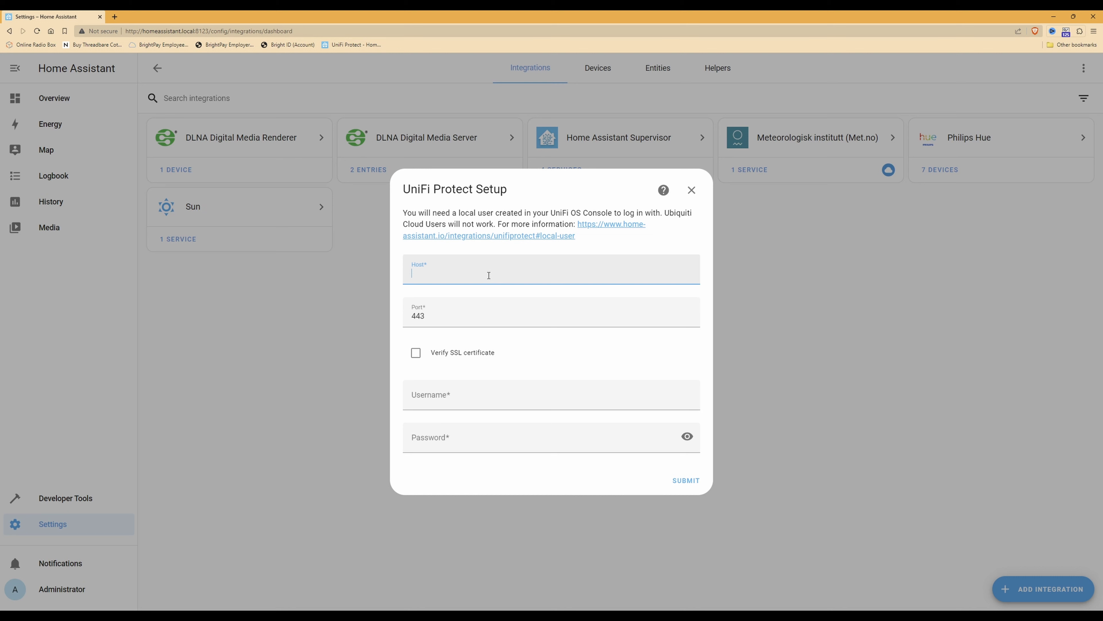
Submit host 192.168.1.1 with the local account's username and password, leaving SSL verification off
{"action": "type", "text": "92.168.1.1"}
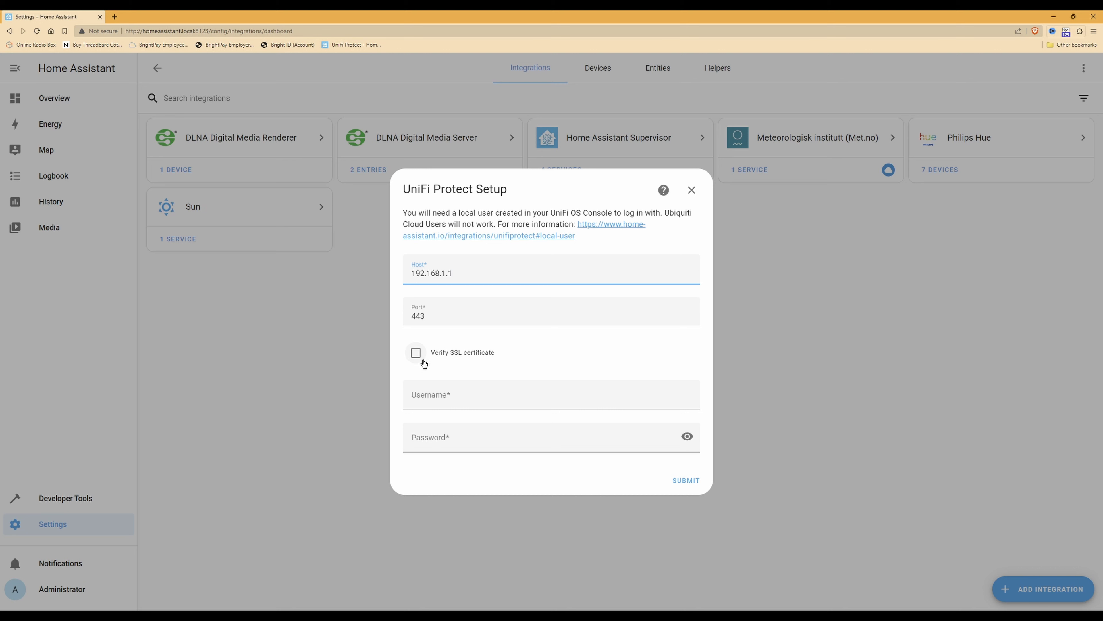
{"action": "left_click", "coordinate": [542, 399]}
{"action": "type", "text": "admin"}
{"action": "key", "text": "Tab"}
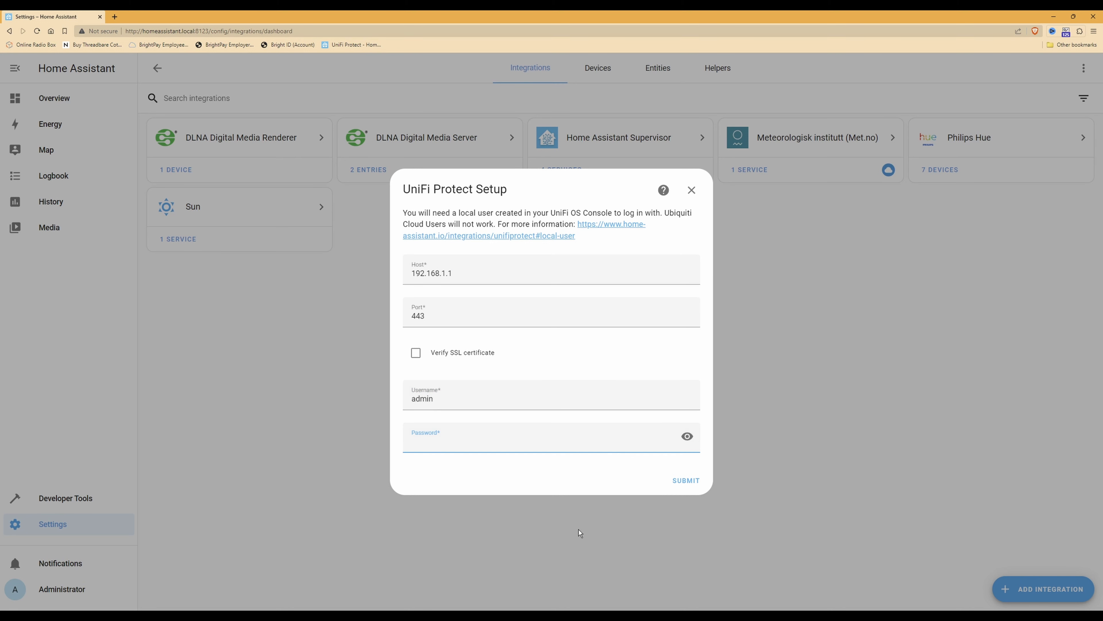
{"action": "left_click", "coordinate": [604, 617]}
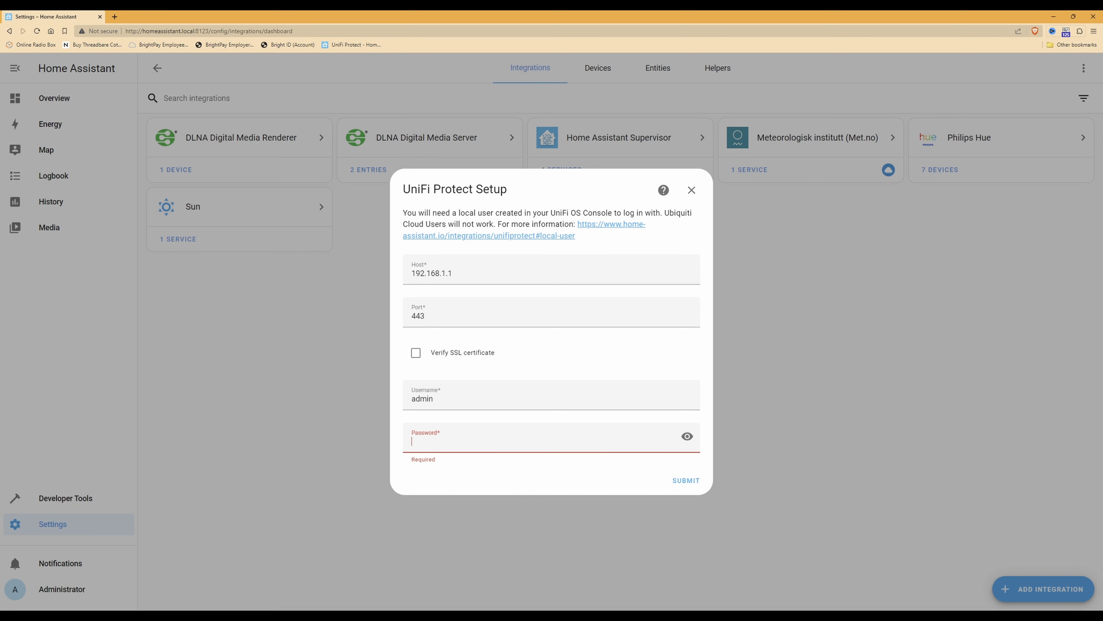
{"action": "left_click", "coordinate": [607, 458]}
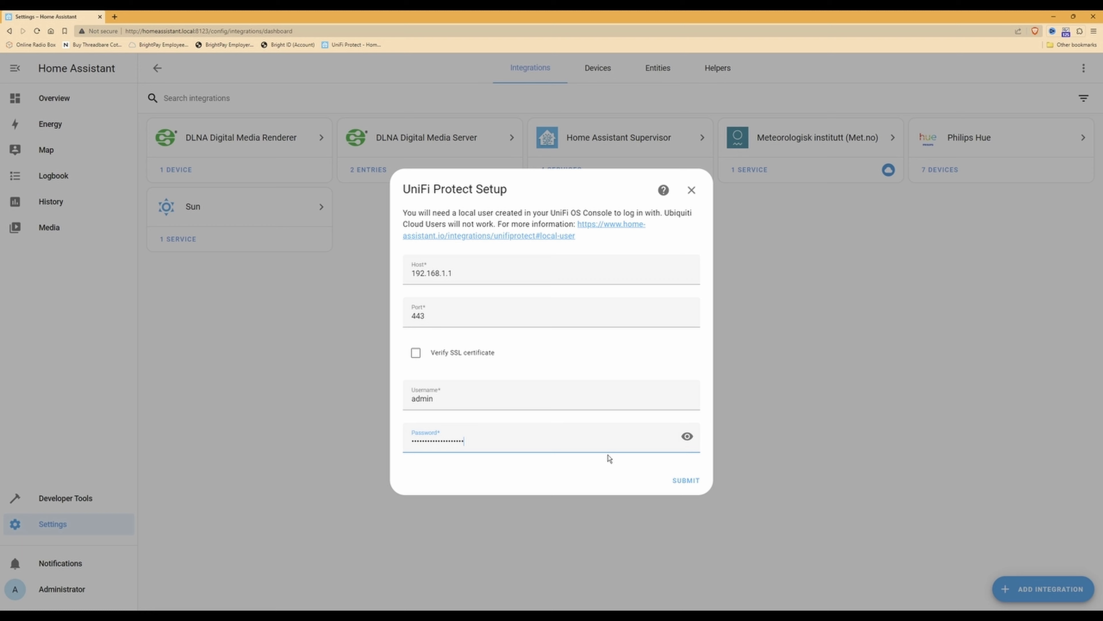
{"action": "key", "text": "Return"}
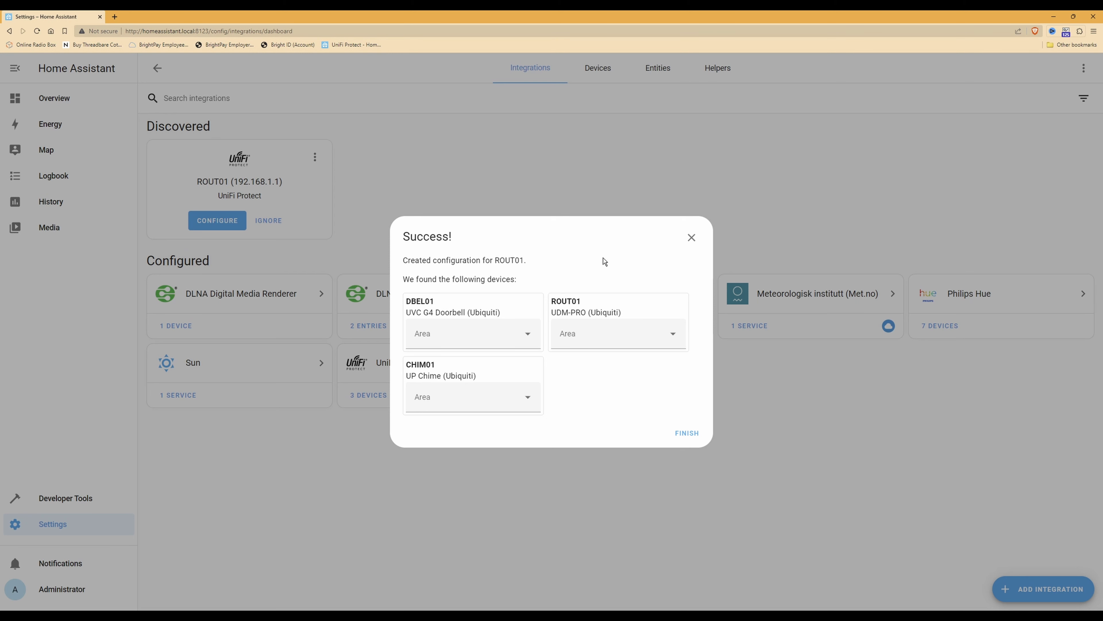
Open the DBEL01 Area dropdown, then finish the UniFi Protect setup
{"action": "left_click", "coordinate": [528, 335]}
{"action": "left_click", "coordinate": [695, 434]}
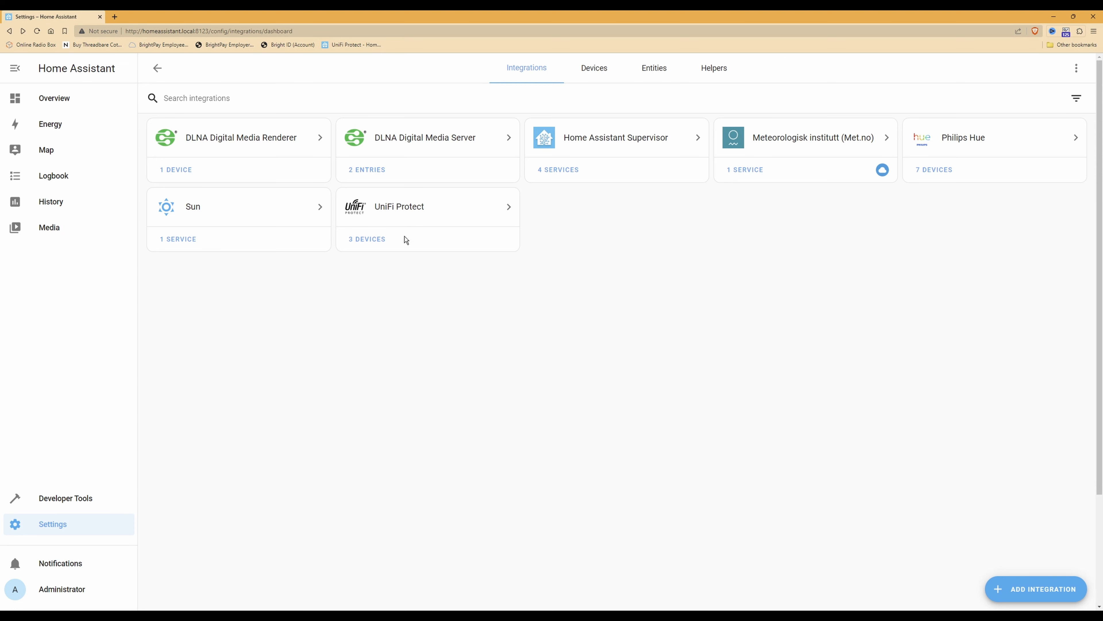
Go to the Overview dashboard from the sidebar
{"action": "left_click", "coordinate": [54, 99]}
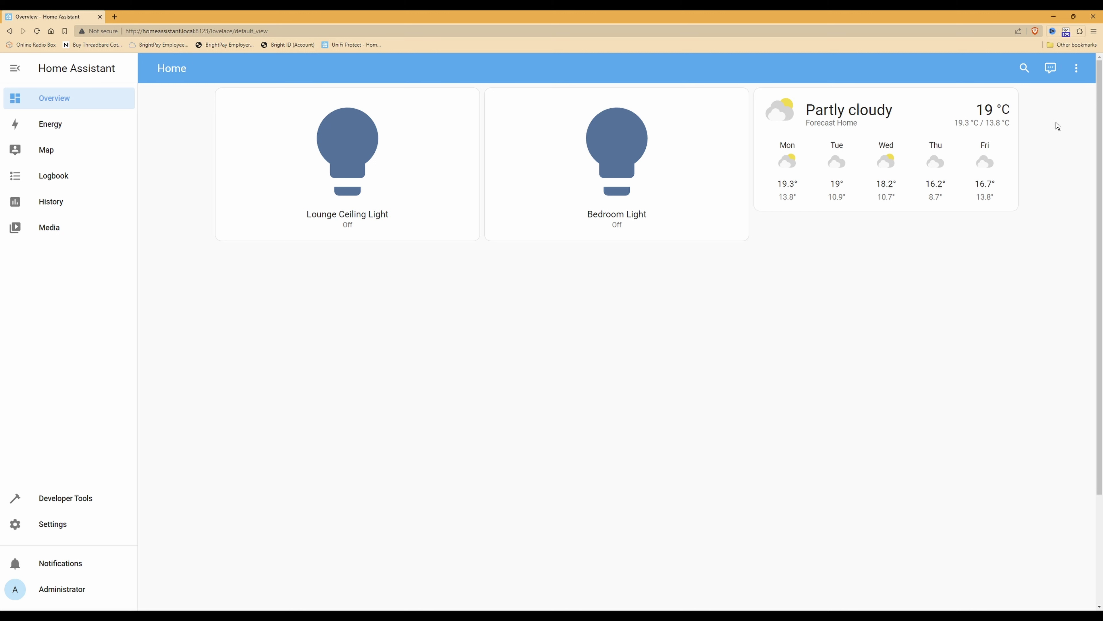
Switch the Home dashboard into edit mode from the three-dot menu
{"action": "left_click", "coordinate": [1078, 68]}
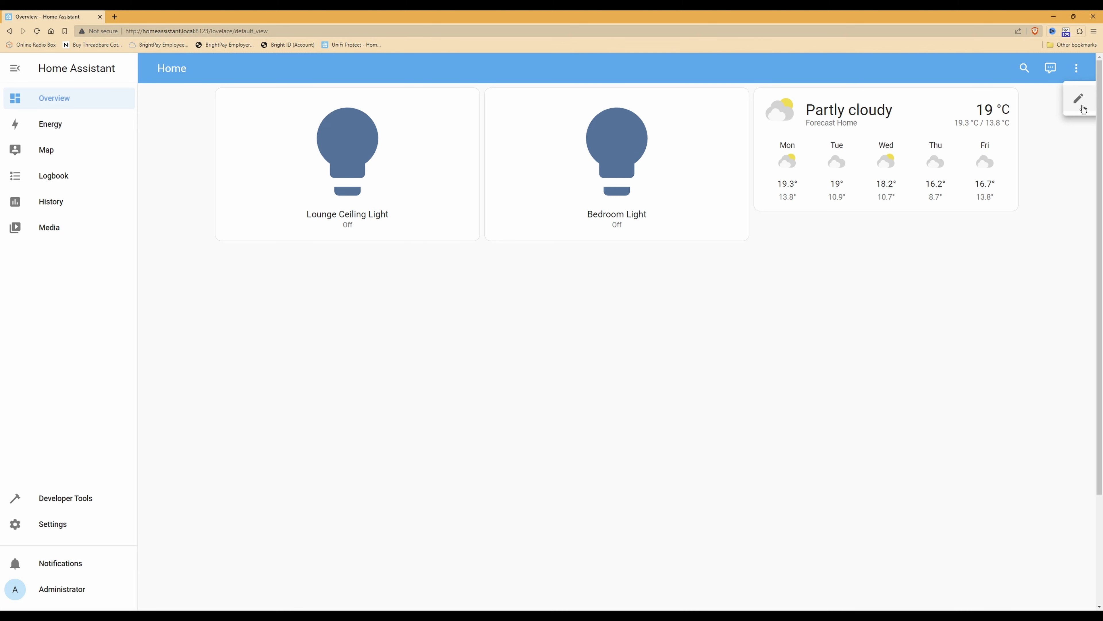
{"action": "left_click", "coordinate": [1079, 102]}
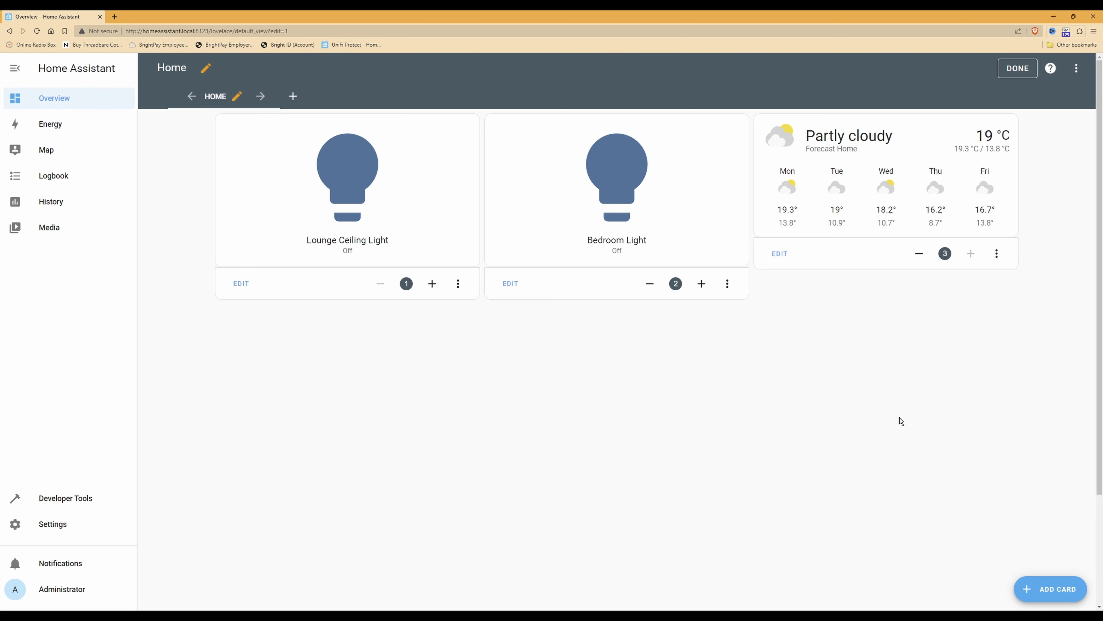
Add a new card and choose the Picture Entity card type
{"action": "left_click", "coordinate": [1052, 593]}
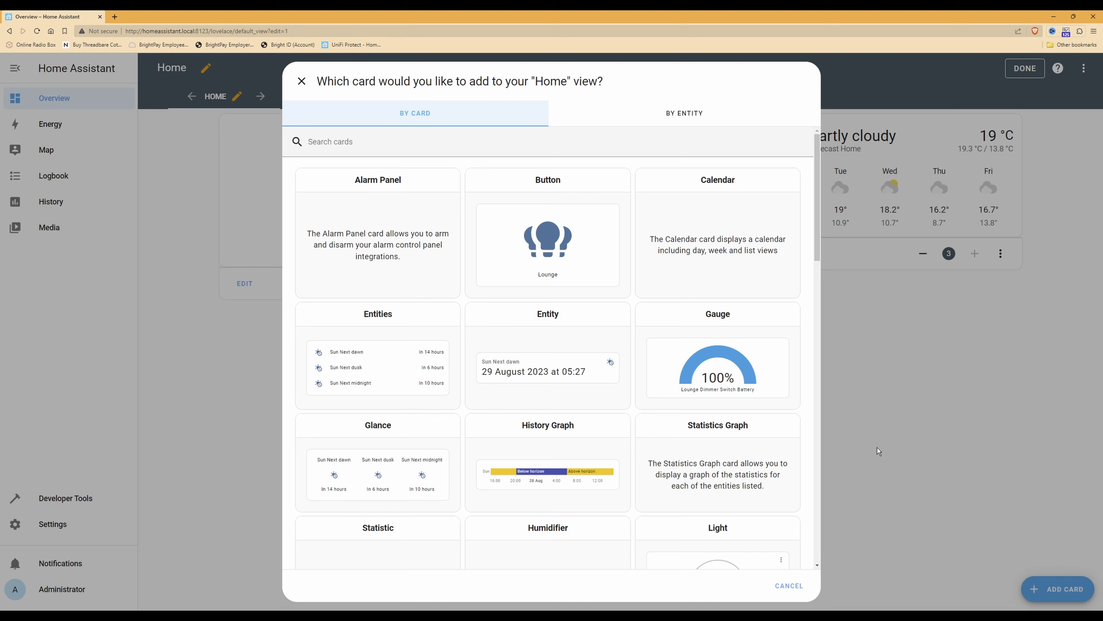
{"action": "scroll", "coordinate": [700, 261], "scroll_direction": "down", "scroll_amount": 1}
{"action": "scroll", "coordinate": [701, 261], "scroll_direction": "down", "scroll_amount": 8}
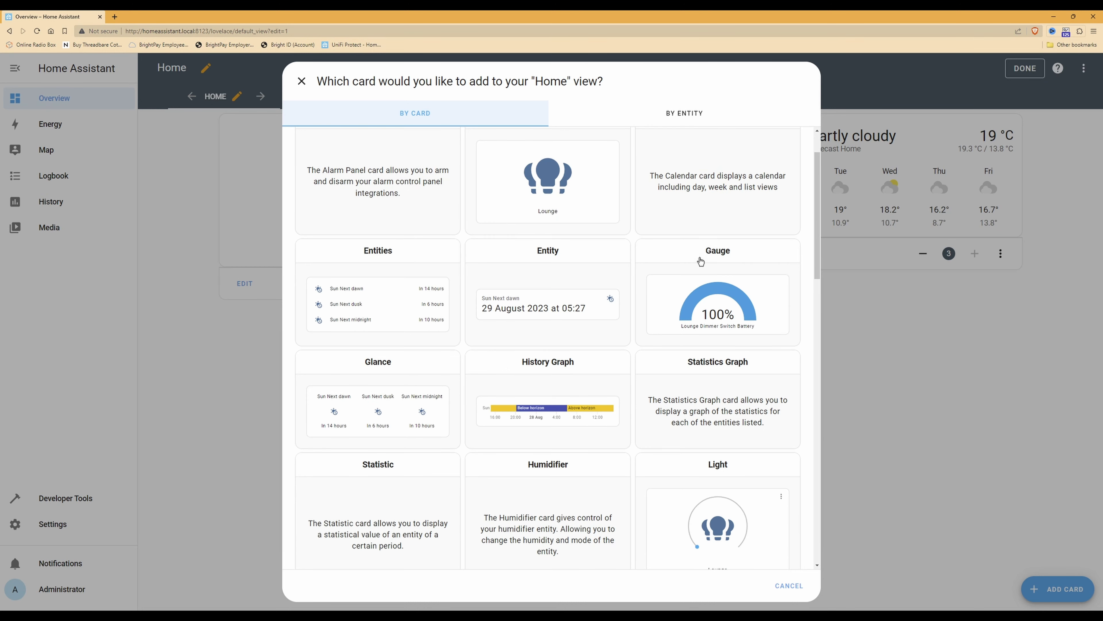
{"action": "scroll", "coordinate": [700, 261], "scroll_direction": "down", "scroll_amount": 3}
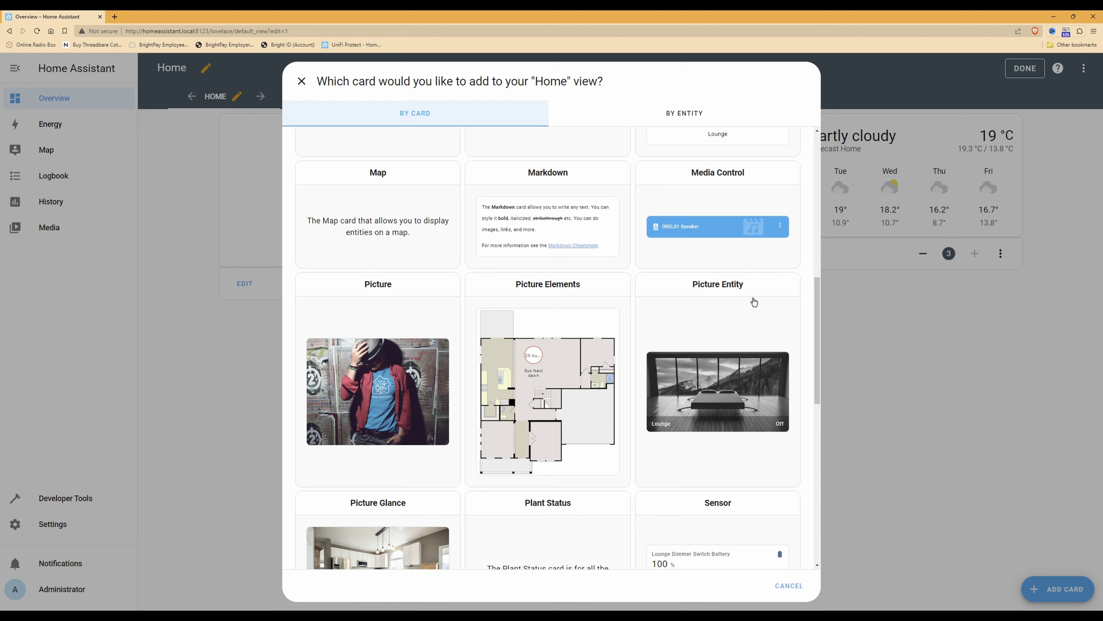
{"action": "left_click", "coordinate": [755, 318]}
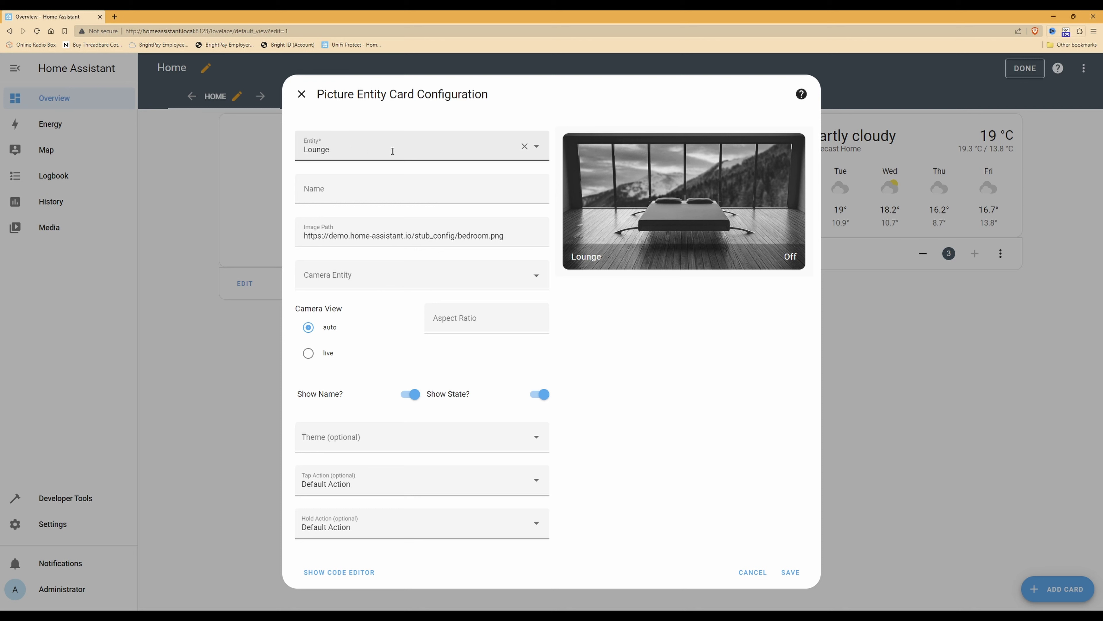
Replace the sample Lounge entity with the DBEL01 High camera entity
{"action": "left_click", "coordinate": [525, 148]}
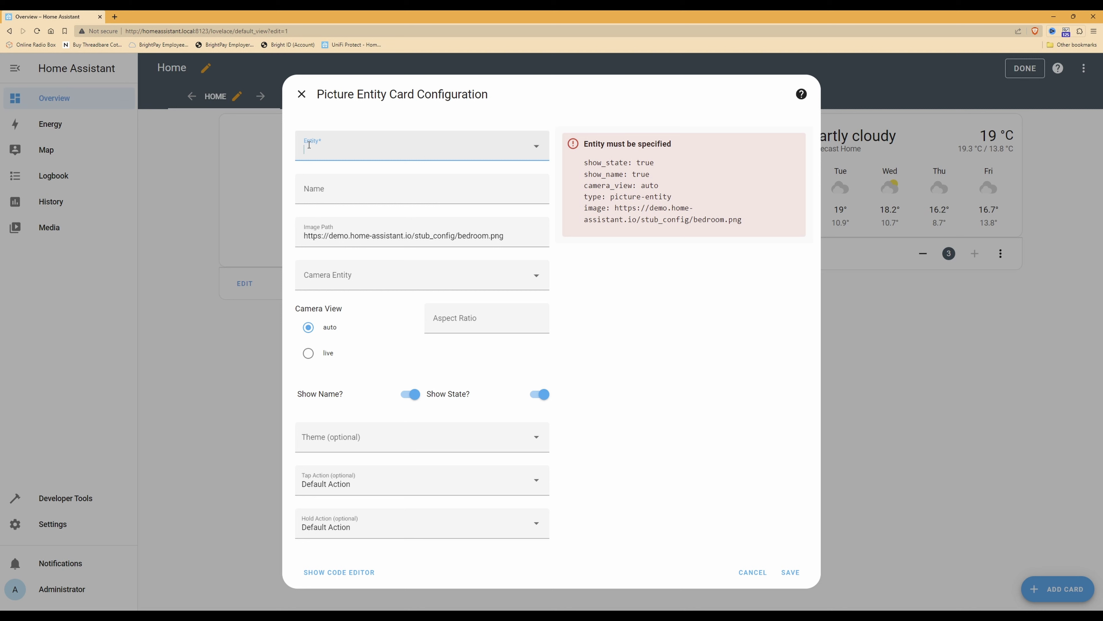
{"action": "left_click", "coordinate": [538, 150]}
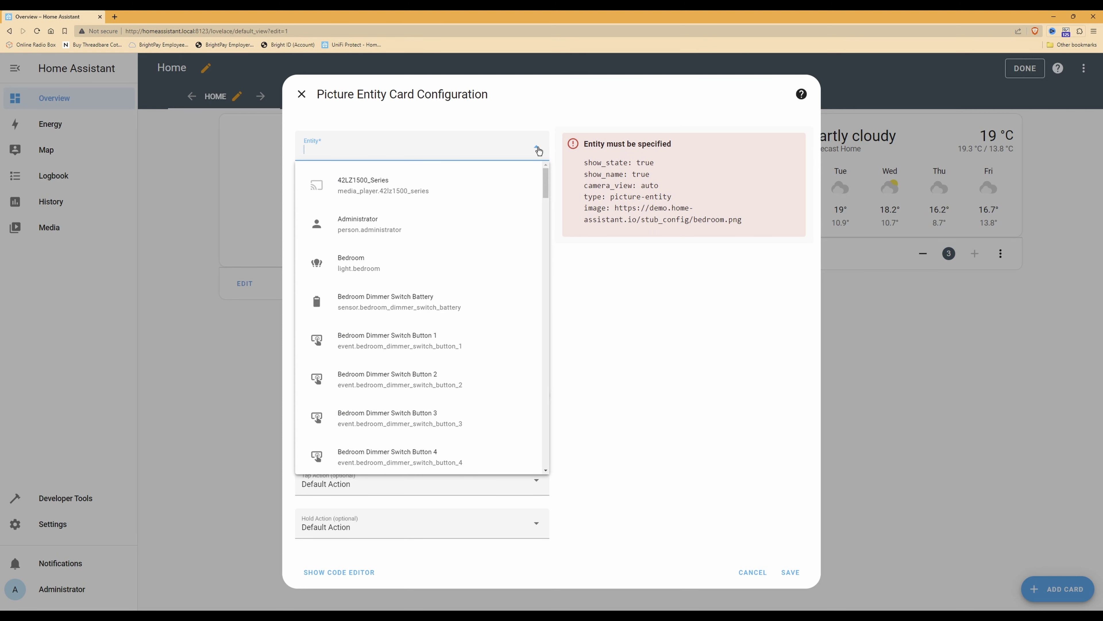
{"action": "left_click_drag", "start_coordinate": [547, 177], "coordinate": [548, 254]}
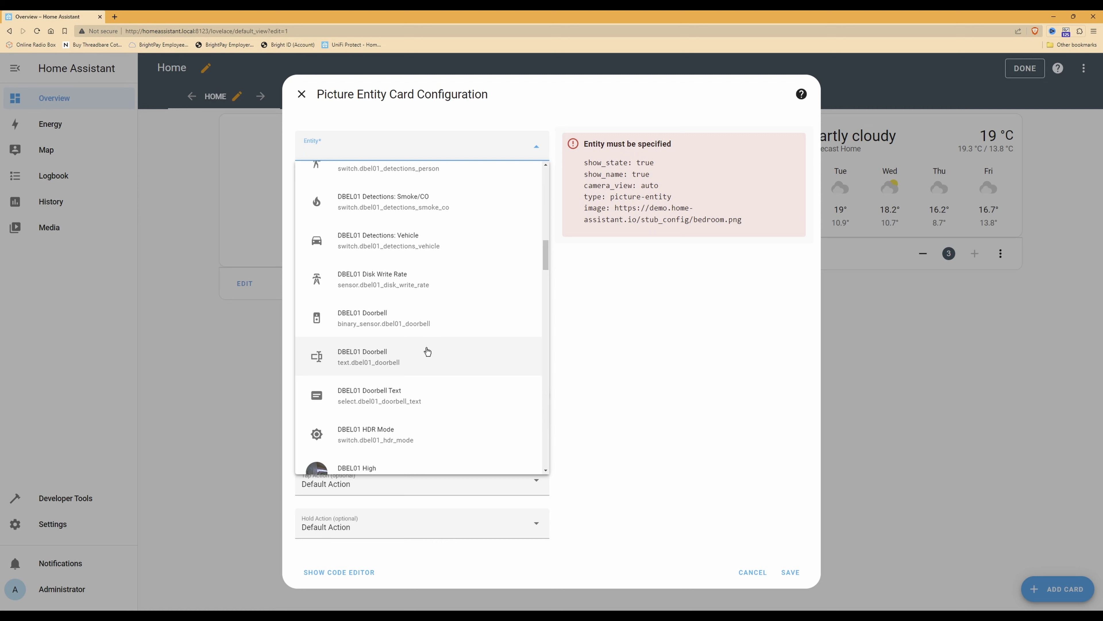
{"action": "mouse_move", "coordinate": [547, 254]}
{"action": "left_mouse_down"}
{"action": "mouse_move", "coordinate": [548, 279]}
{"action": "mouse_move", "coordinate": [548, 251]}
{"action": "mouse_move", "coordinate": [547, 267]}
{"action": "left_mouse_up"}
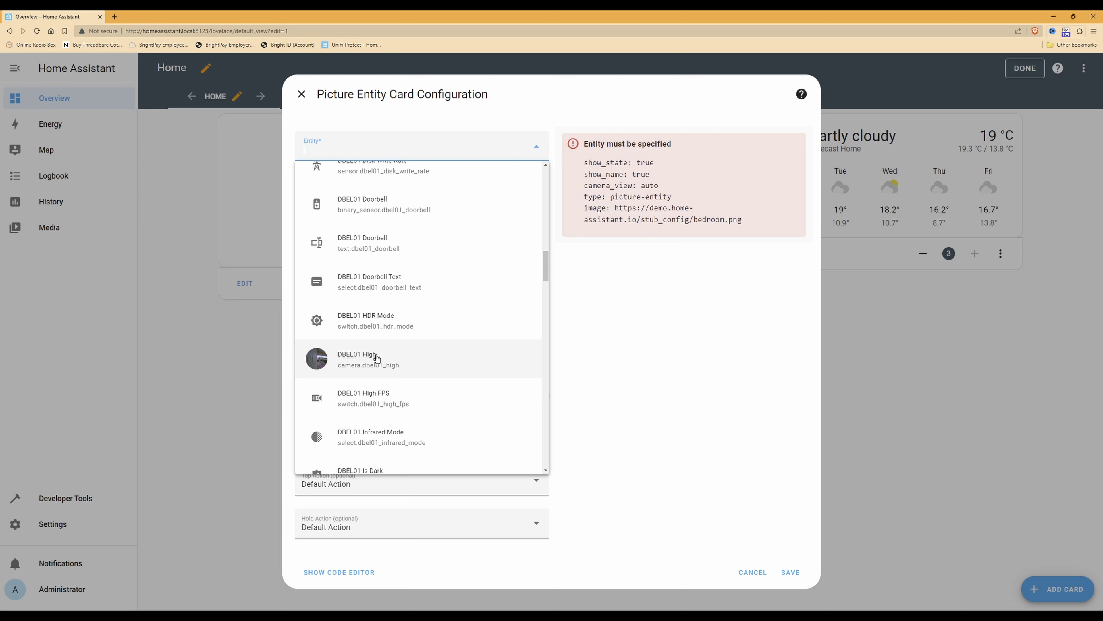
{"action": "left_click_drag", "start_coordinate": [548, 261], "coordinate": [547, 267]}
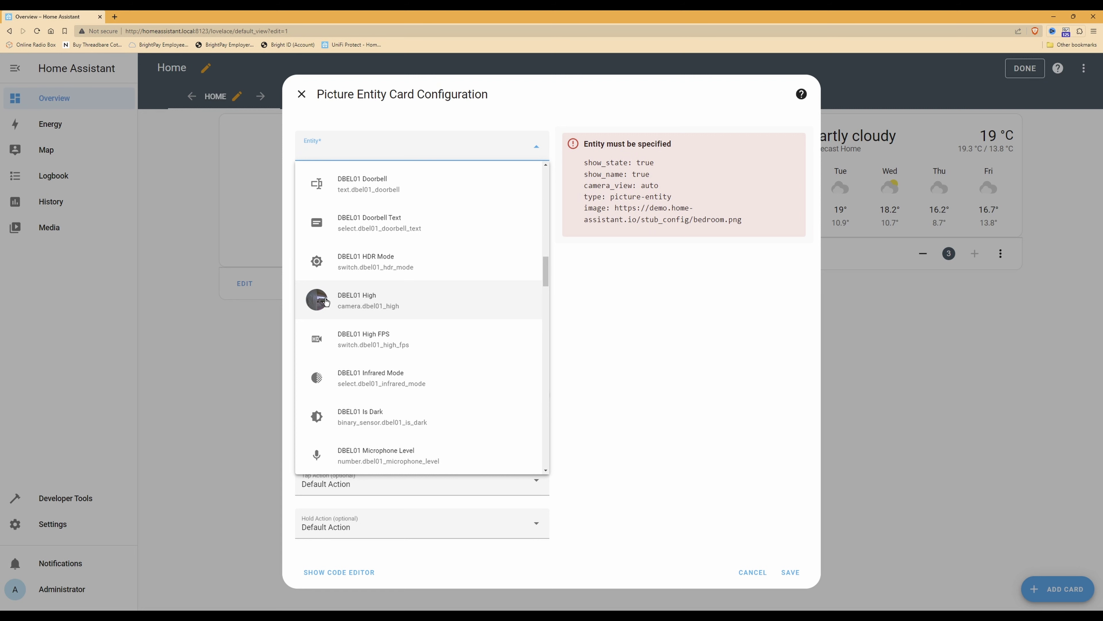
{"action": "left_click", "coordinate": [326, 301]}
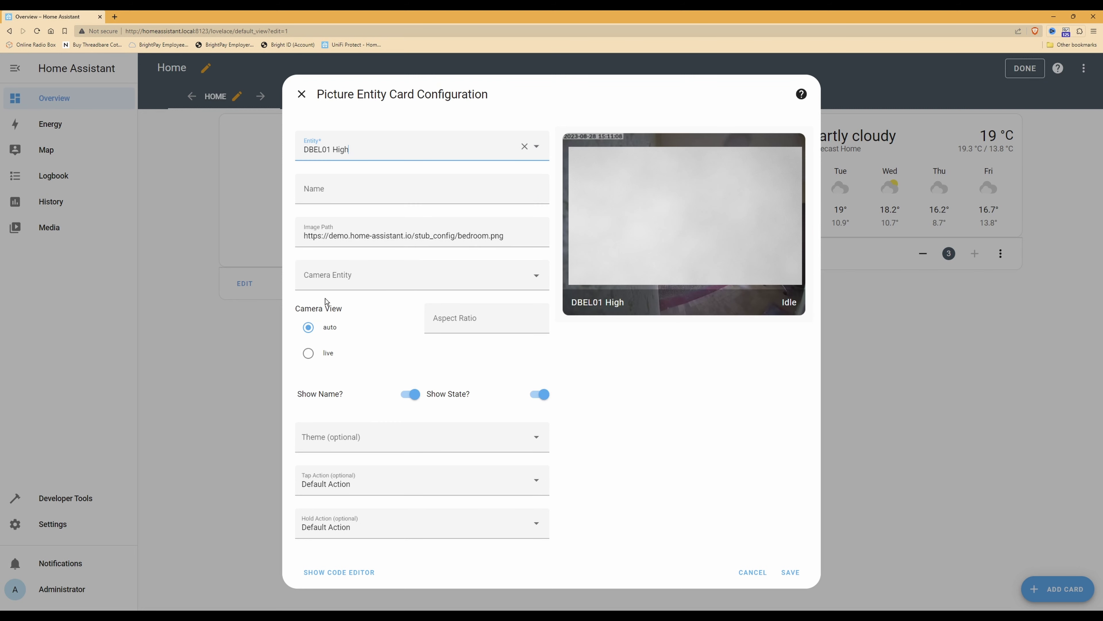
Name the card 'Front Door Camera' and delete the sample image path
{"action": "left_click", "coordinate": [421, 190]}
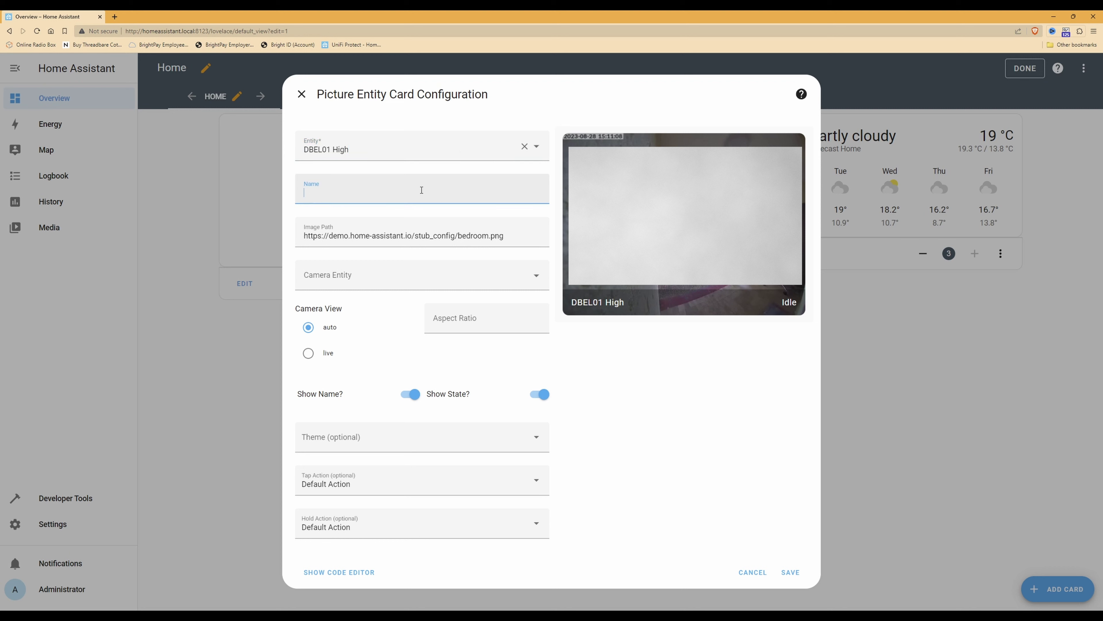
{"action": "type", "text": "Front Door Camera"}
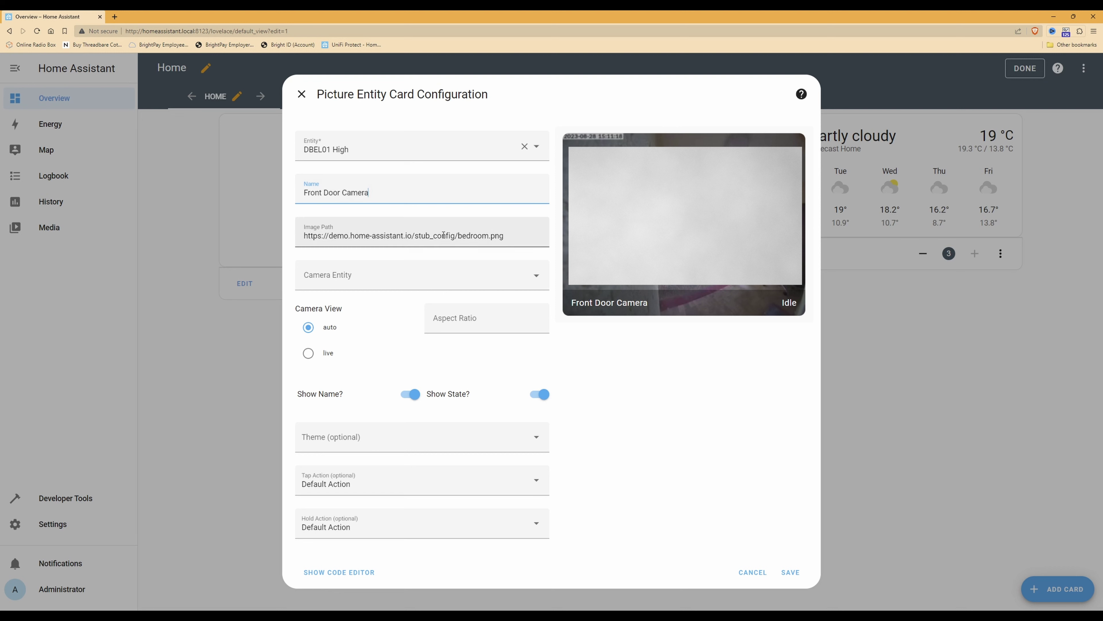
{"action": "left_click_drag", "start_coordinate": [505, 235], "coordinate": [287, 241]}
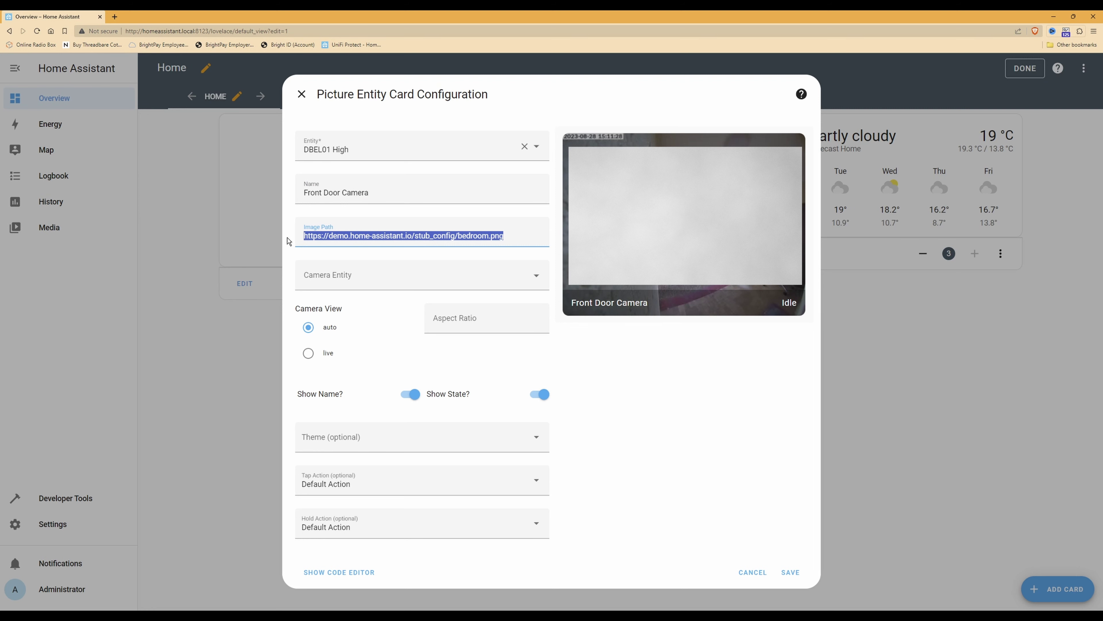
{"action": "key", "text": "BackSpace"}
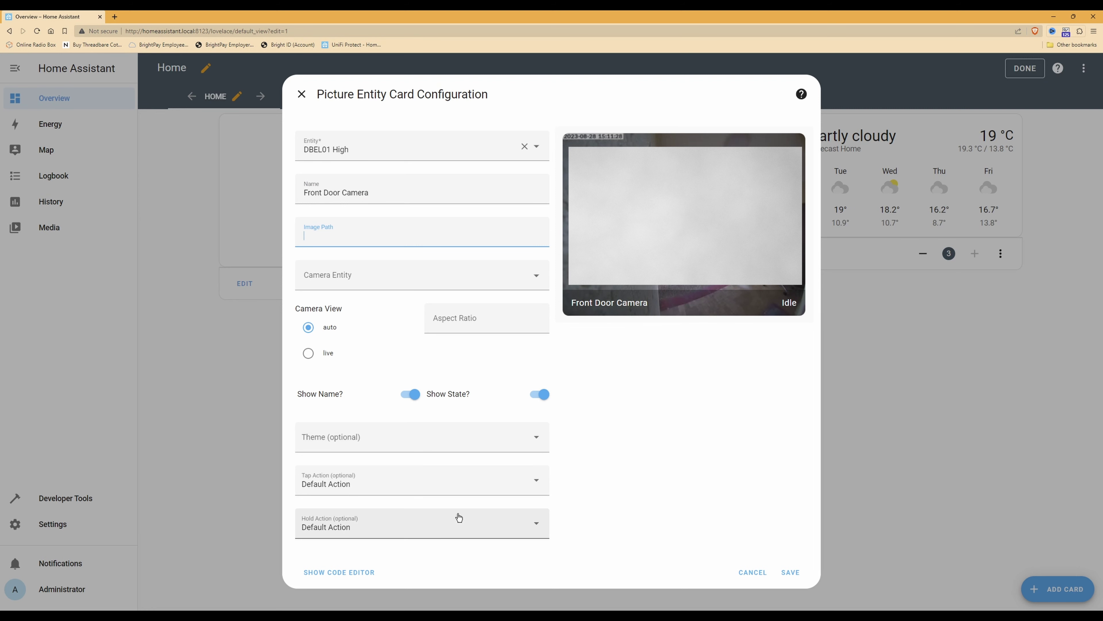
{"action": "key", "text": "alt+Tab"}
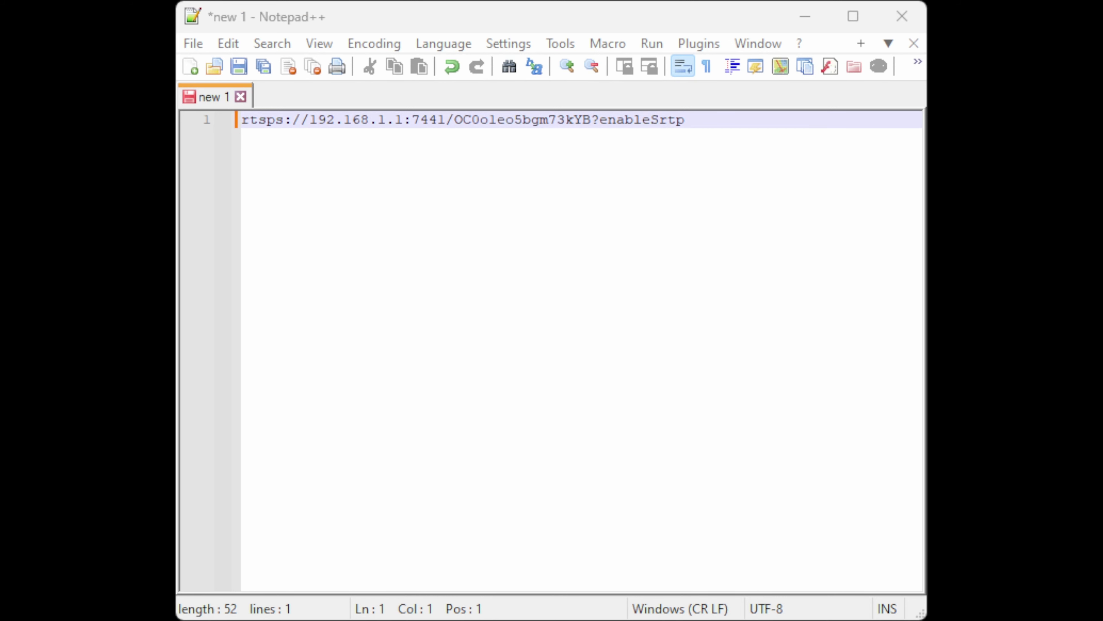
Select the doorbell's rtsps:// stream link in Notepad++
{"action": "left_click_drag", "start_coordinate": [714, 118], "coordinate": [238, 120]}
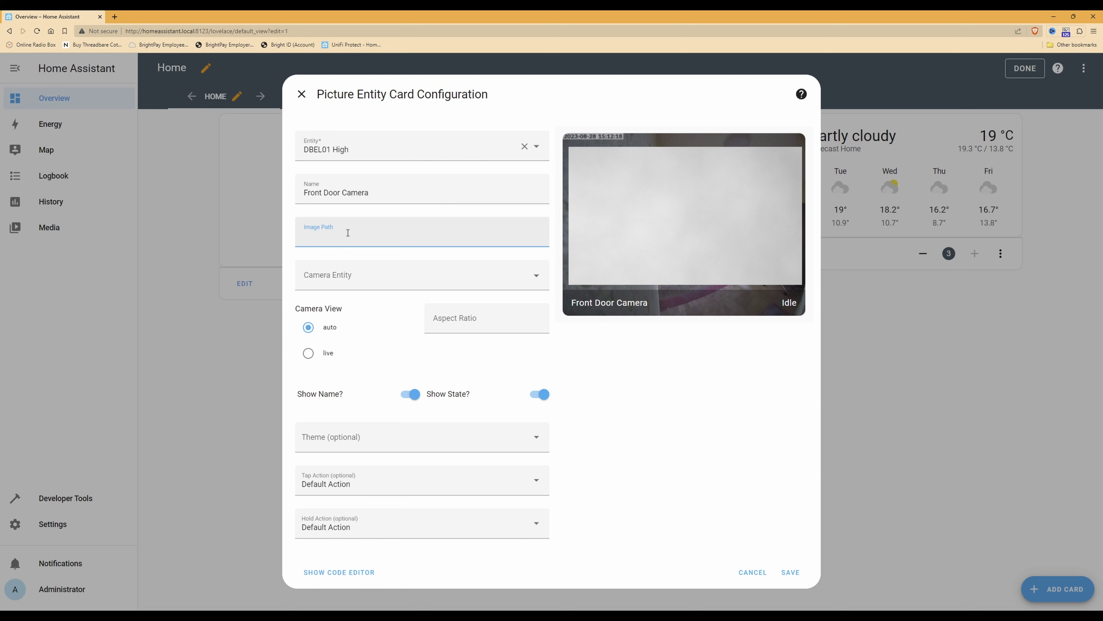
Paste the stream link as image path, set DBEL01 High as live camera entity, and save
{"action": "type", "text": "rtsps://192.168.1.1:7441/OC0o1eo5bgm73kYB?enableSrtp"}
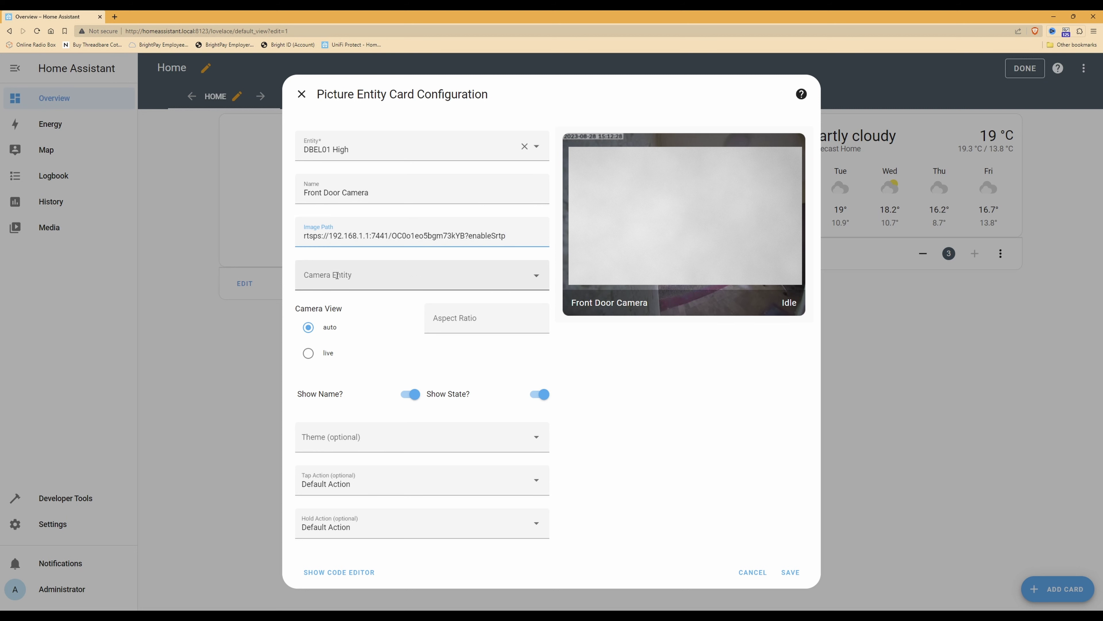
{"action": "left_click", "coordinate": [529, 277]}
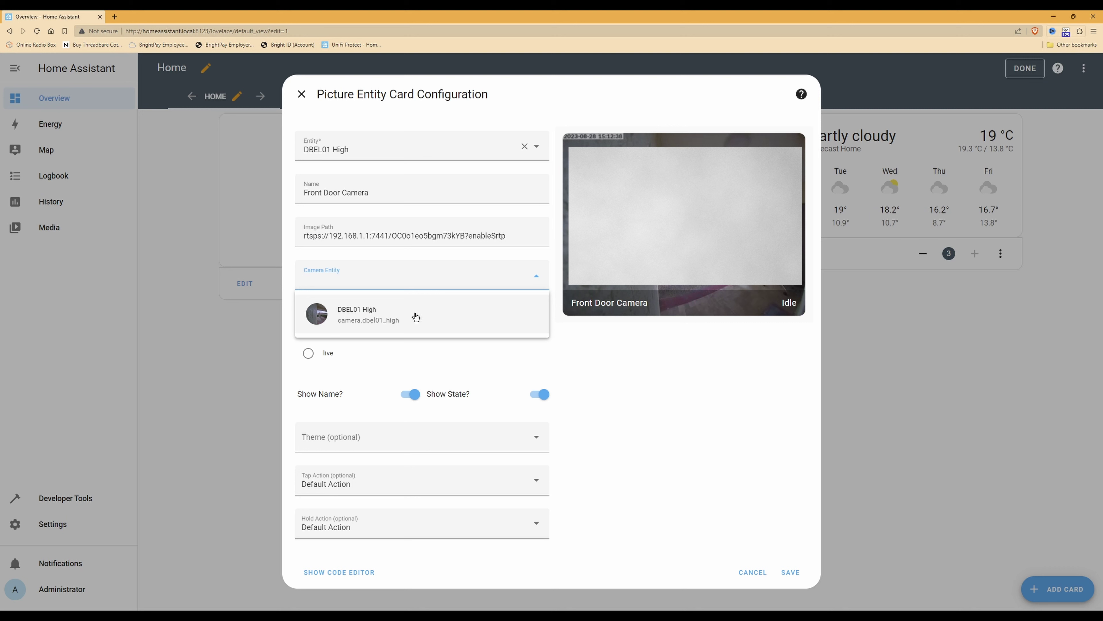
{"action": "left_click", "coordinate": [376, 318]}
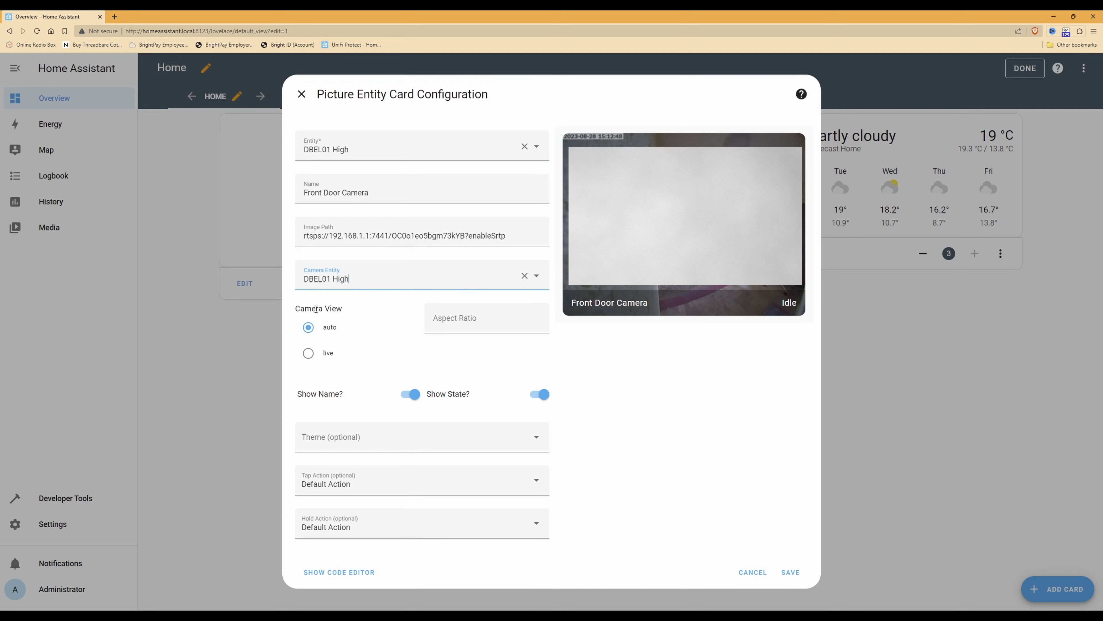
{"action": "left_click", "coordinate": [309, 357]}
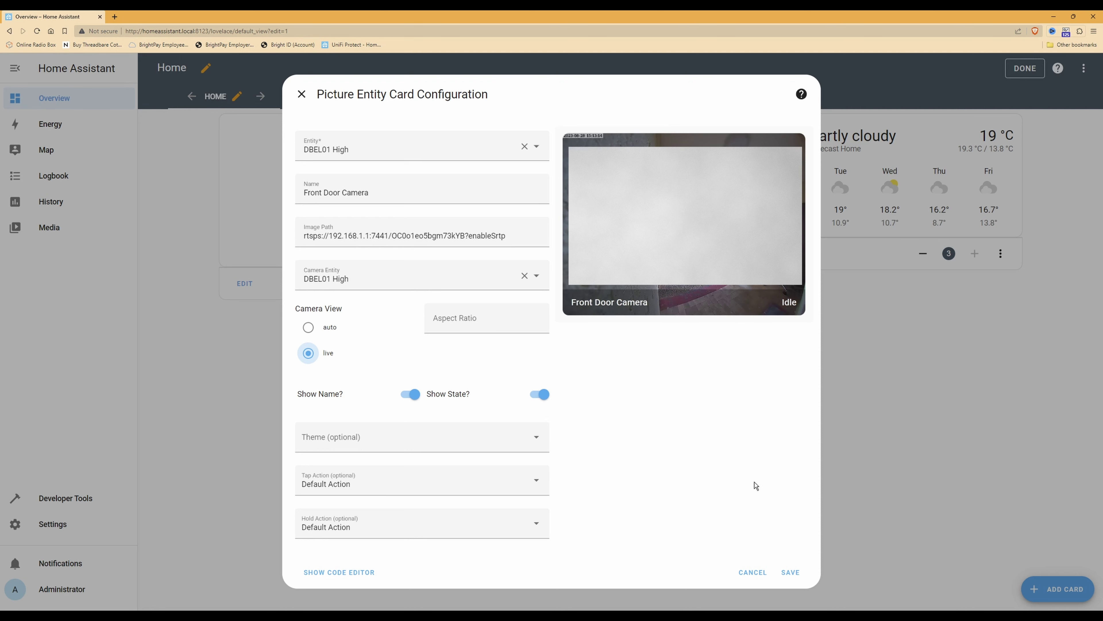
{"action": "left_click", "coordinate": [790, 573]}
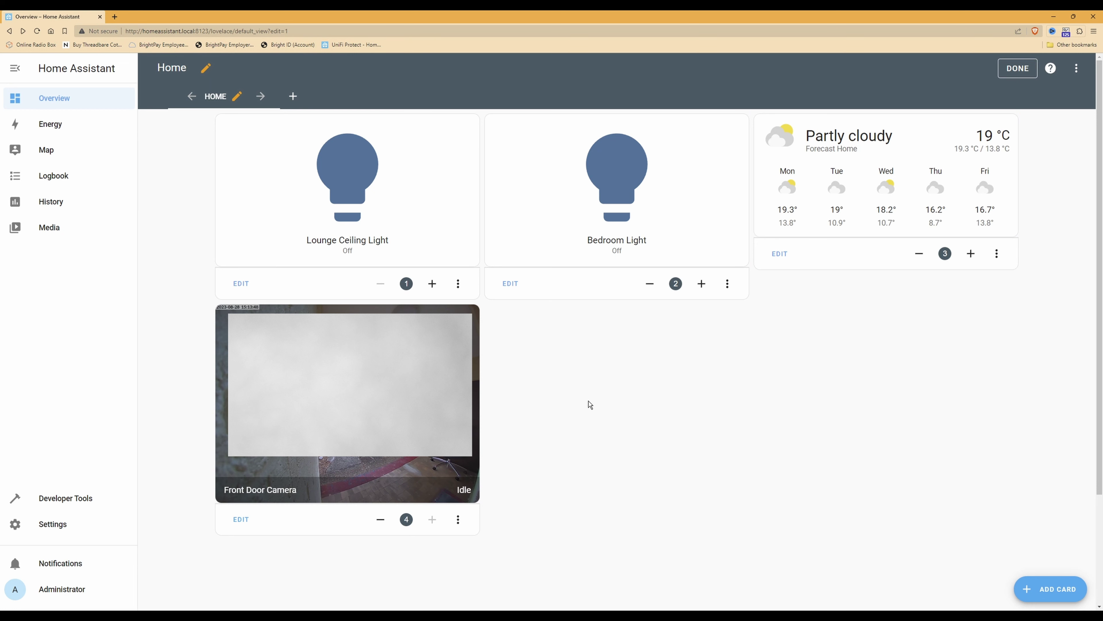
Finish editing the Home dashboard by exiting edit mode with DONE
{"action": "left_click", "coordinate": [1020, 69]}
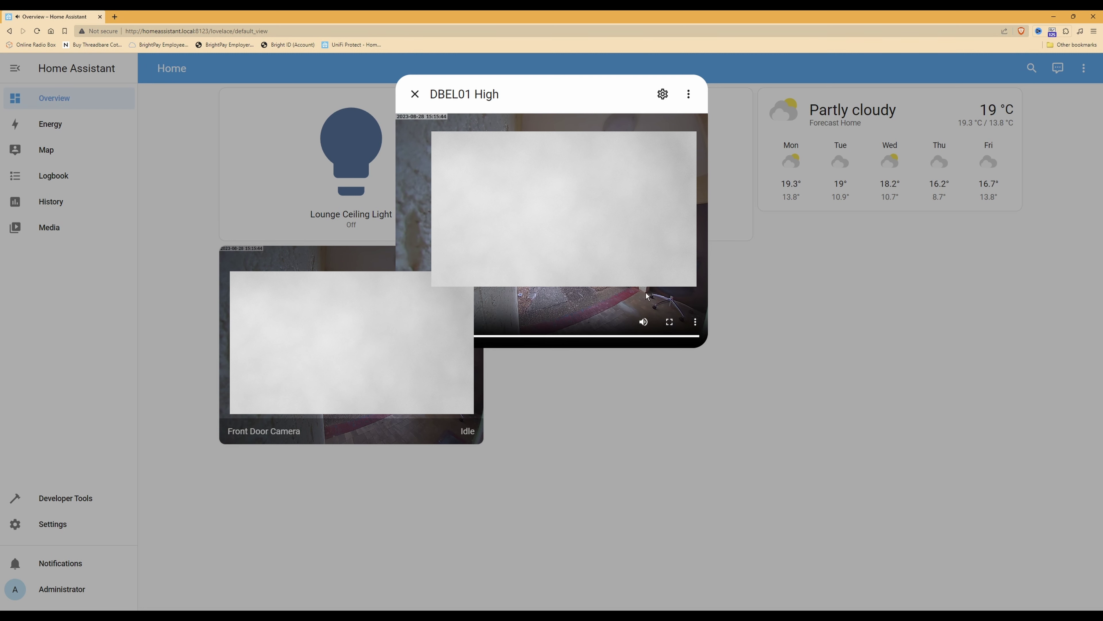
Watch the doorbell feed fullscreen twice, pausing it, then close the DBEL01 High dialog
{"action": "left_click", "coordinate": [670, 322]}
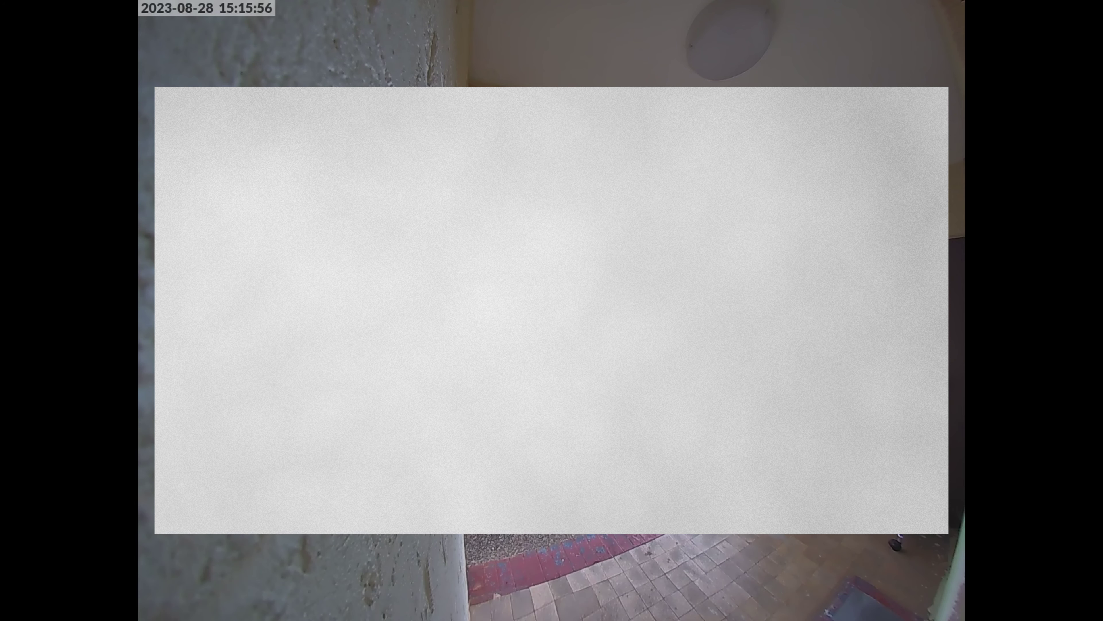
{"action": "key", "text": "Escape"}
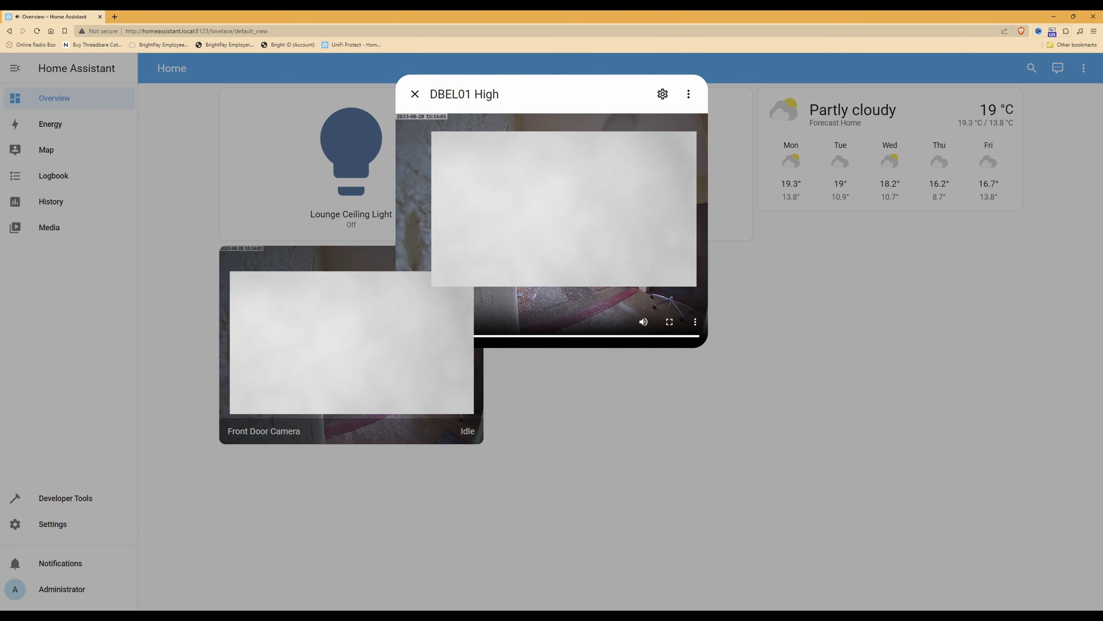
{"action": "left_click", "coordinate": [669, 321]}
{"action": "key", "text": "space"}
{"action": "key", "text": "Escape"}
{"action": "left_click", "coordinate": [415, 94]}
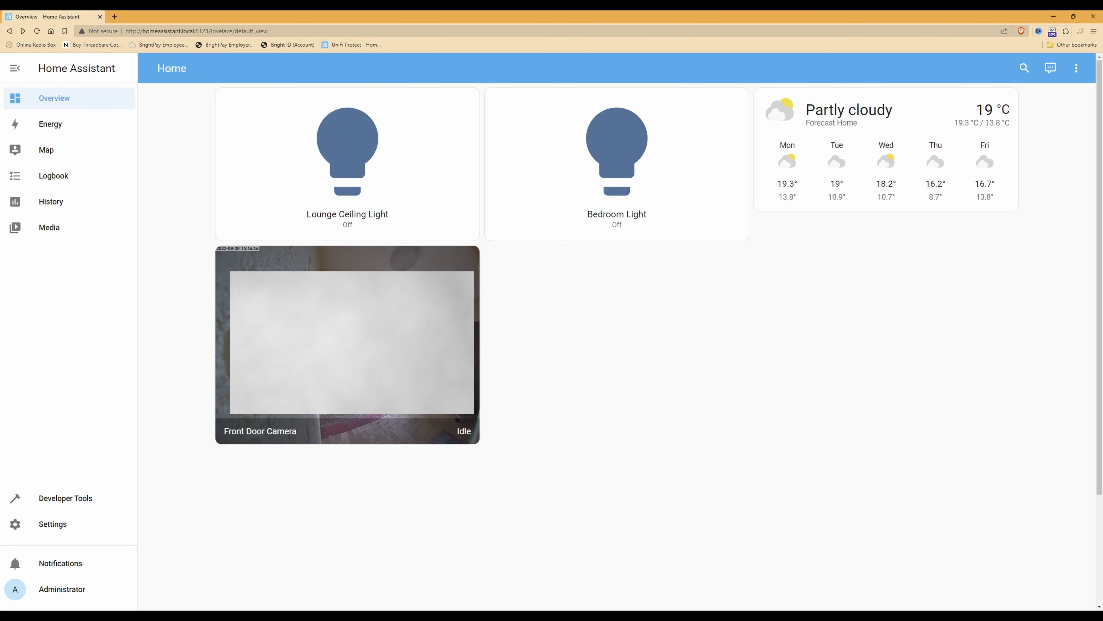